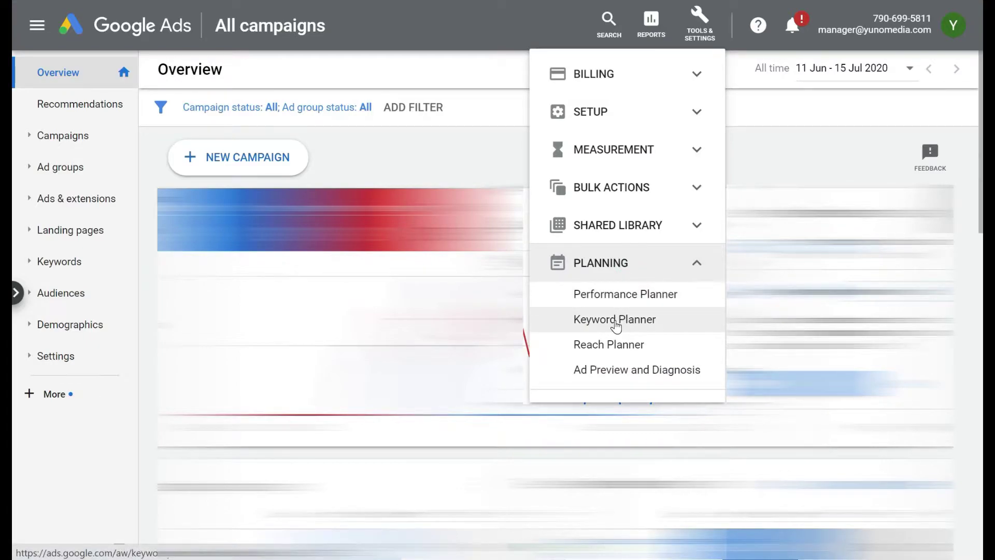
Open Keyword Planner and bring up the Discover new keywords form
click(616, 321)
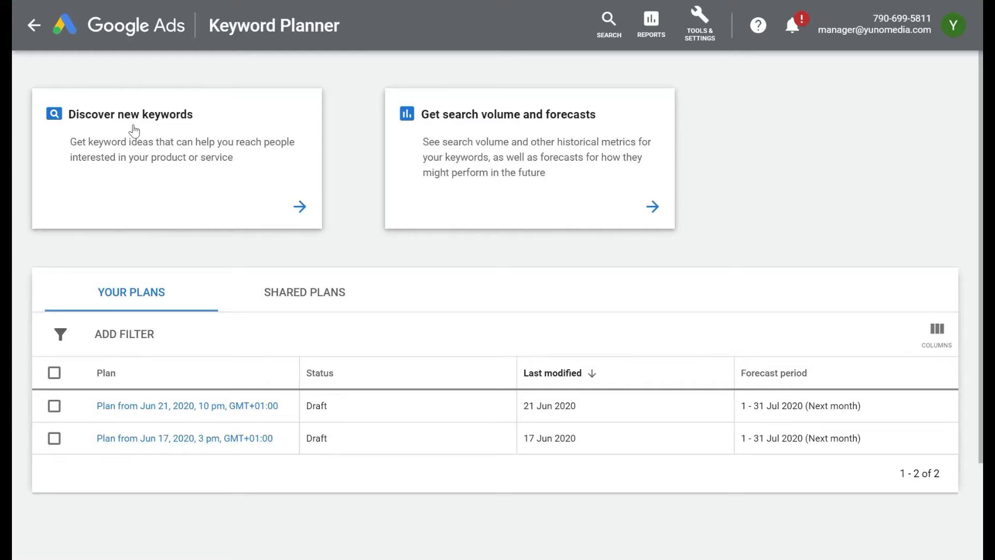
click(298, 208)
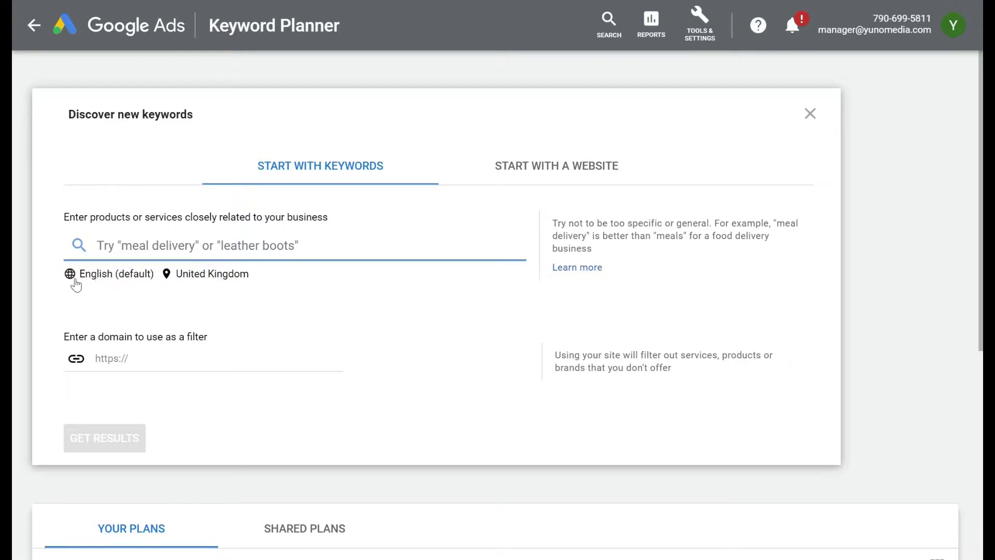
Check the language list and keep English as the language
click(91, 280)
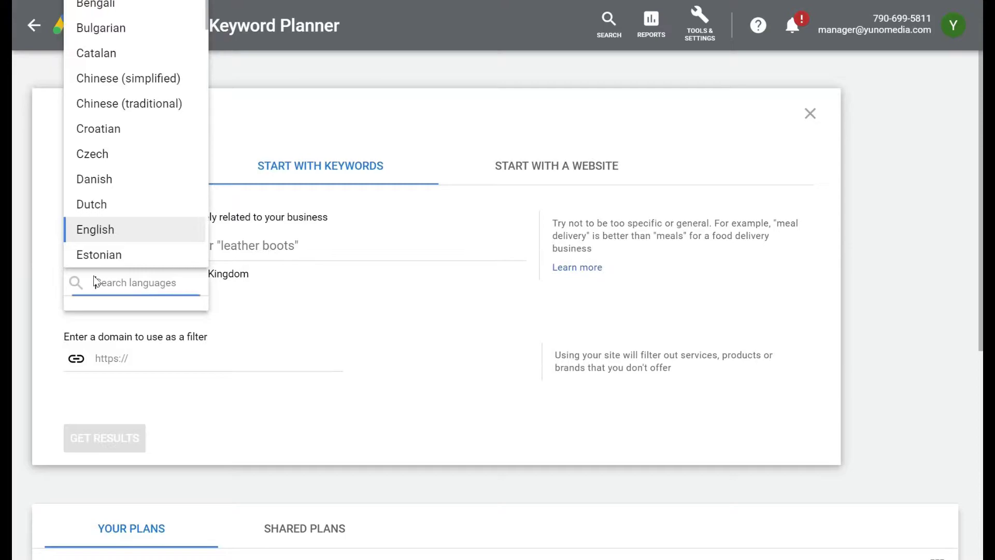
scroll(116, 143, down, 3)
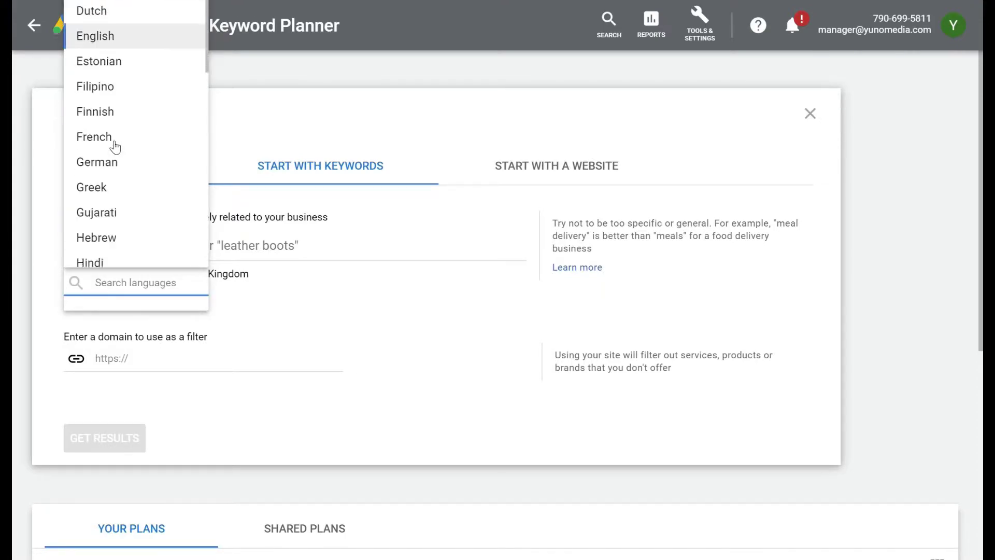
scroll(115, 150, up, 3)
click(119, 153)
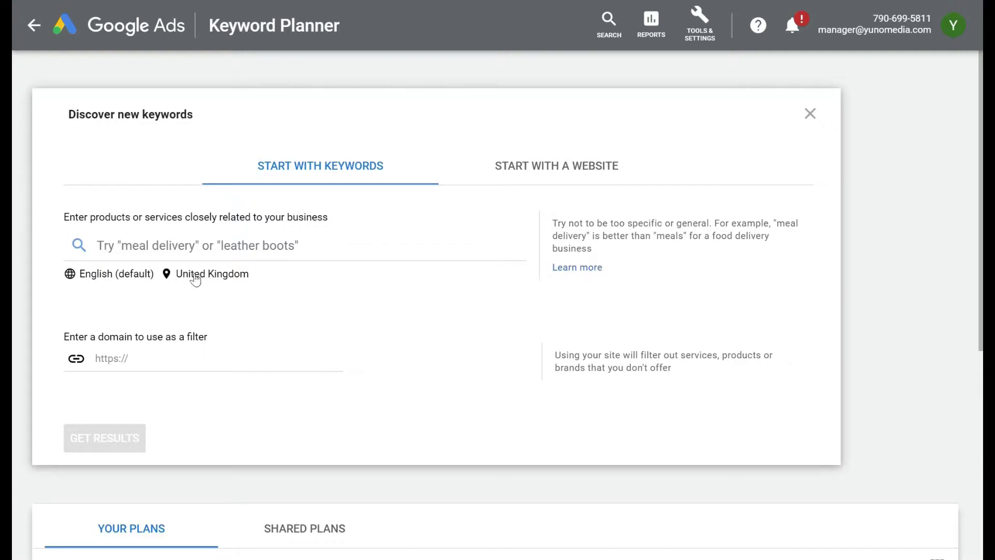
Remove United Kingdom from the keyword search's targeted locations
click(166, 273)
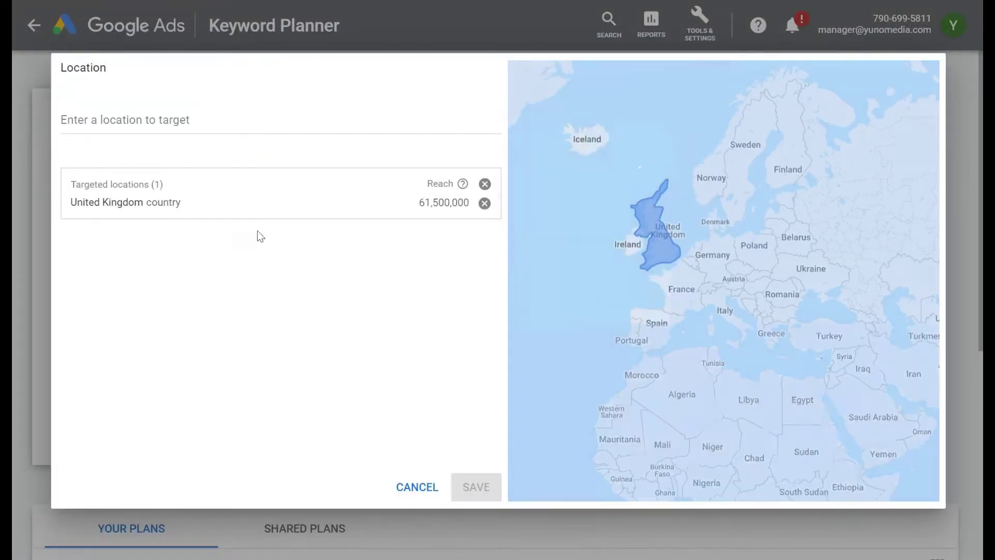
click(921, 473)
click(922, 473)
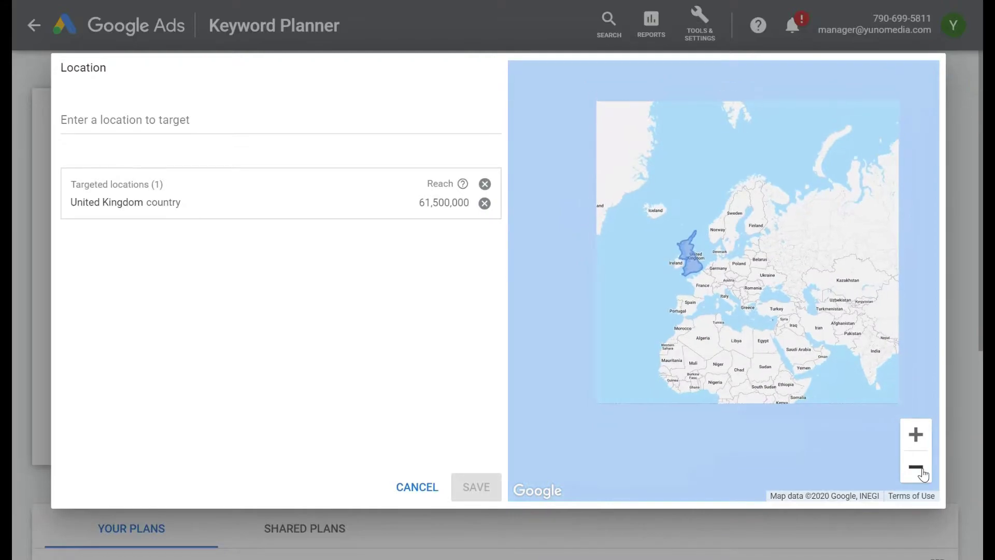
click(915, 434)
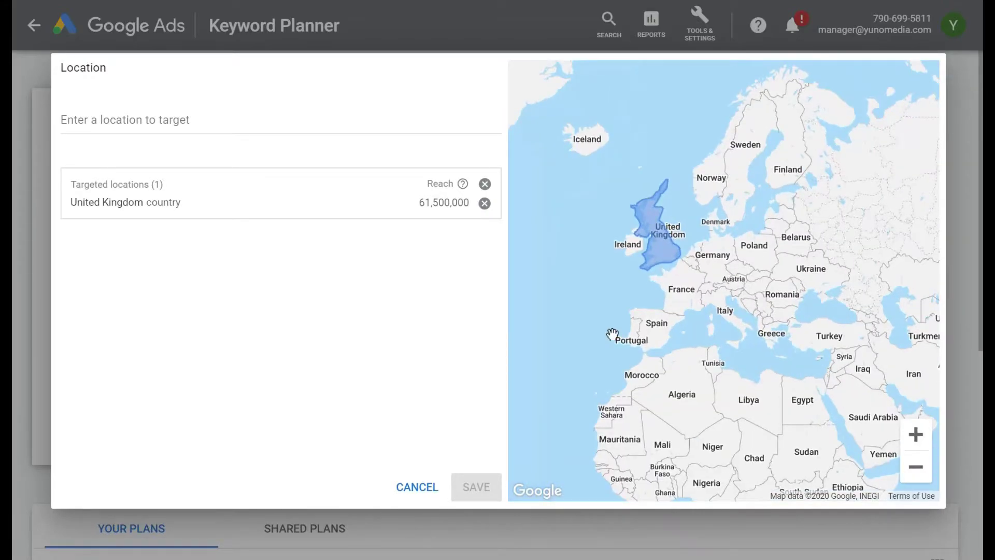
click(485, 203)
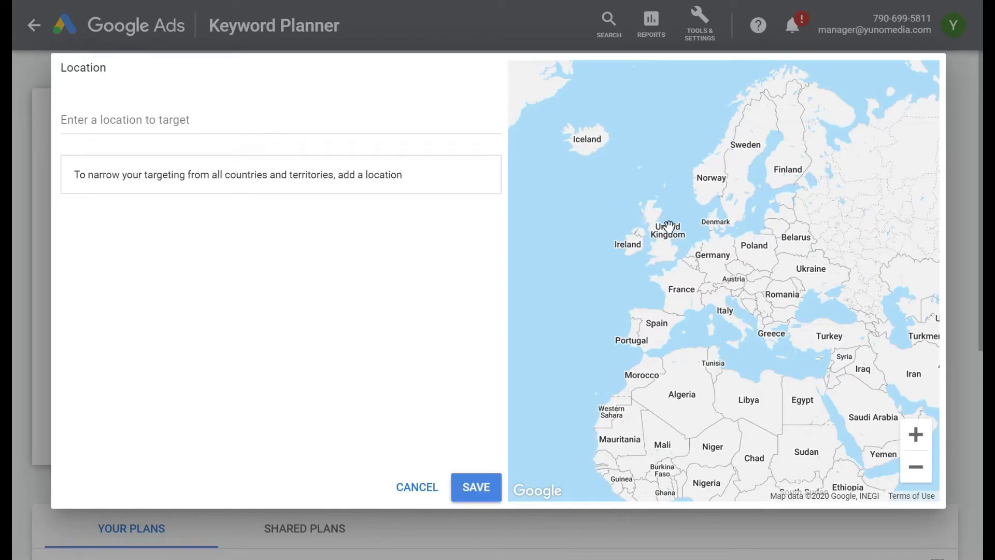
Target Winchester, England, view it on the map, then remove it again
click(110, 118)
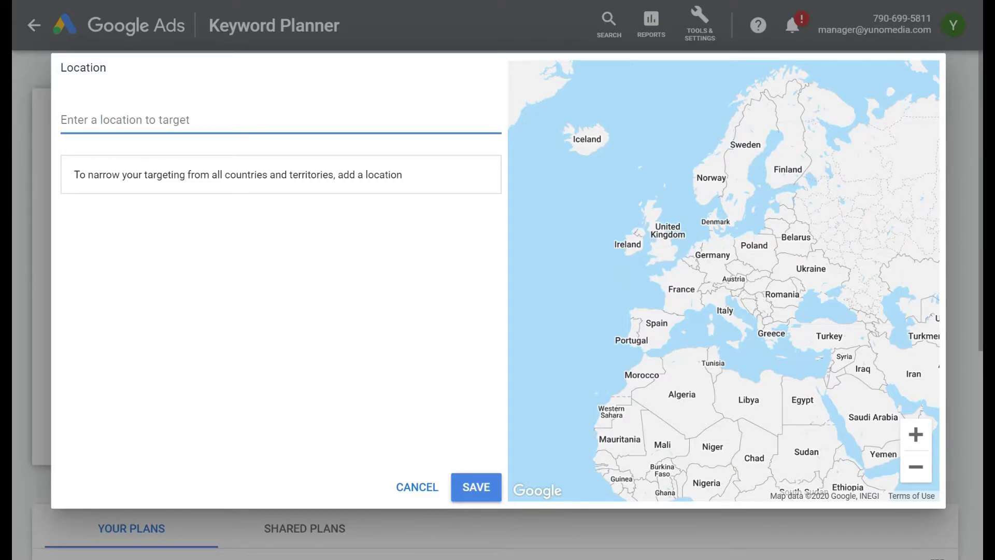
text(winchester)
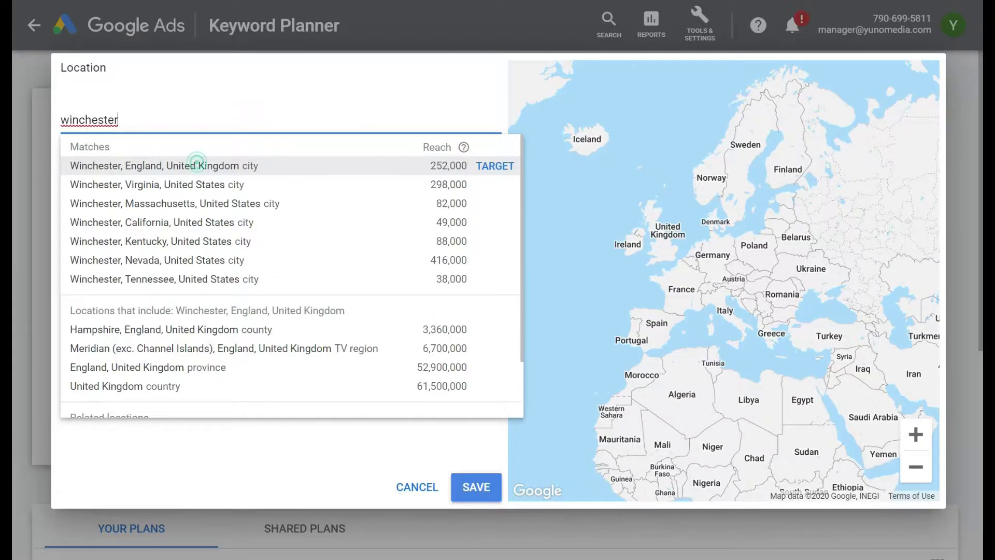
click(197, 165)
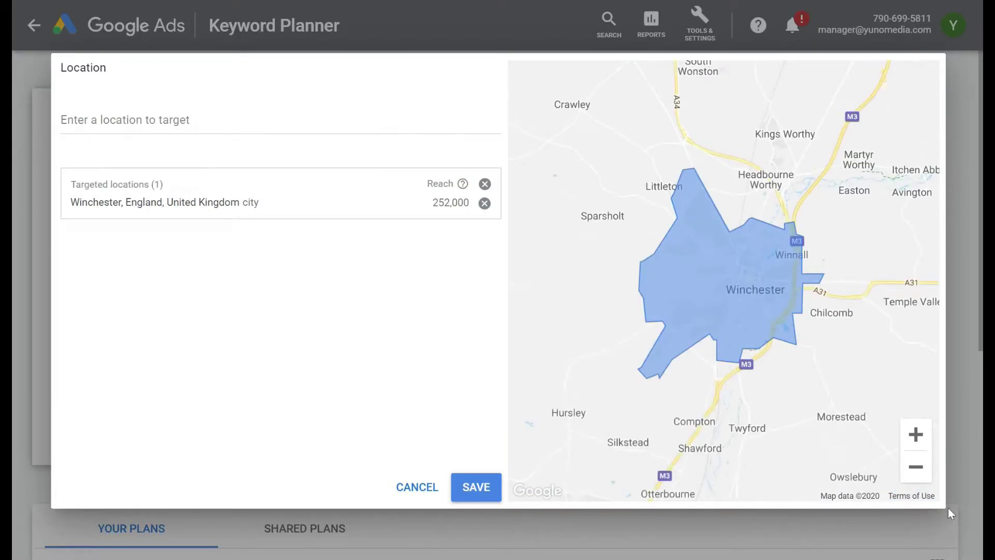
click(913, 478)
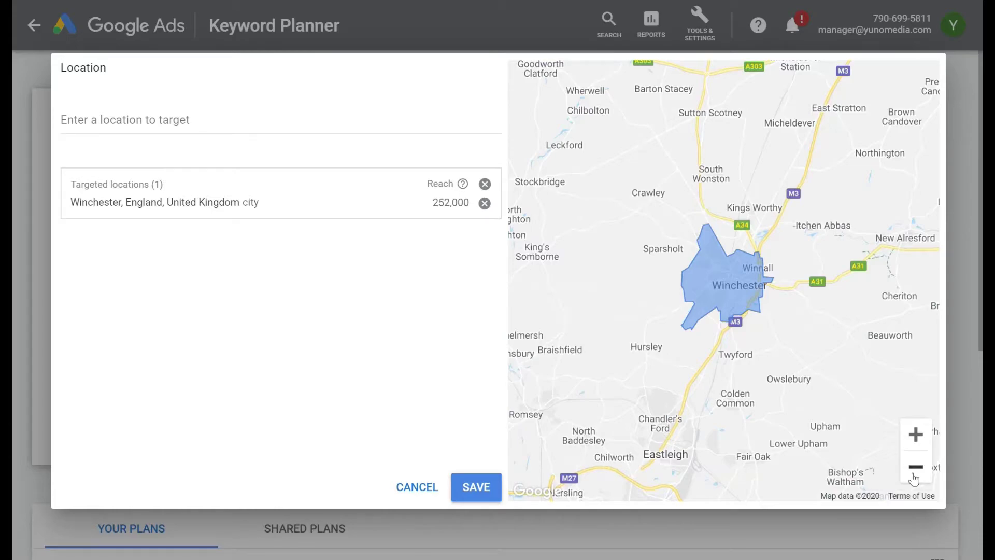
click(914, 479)
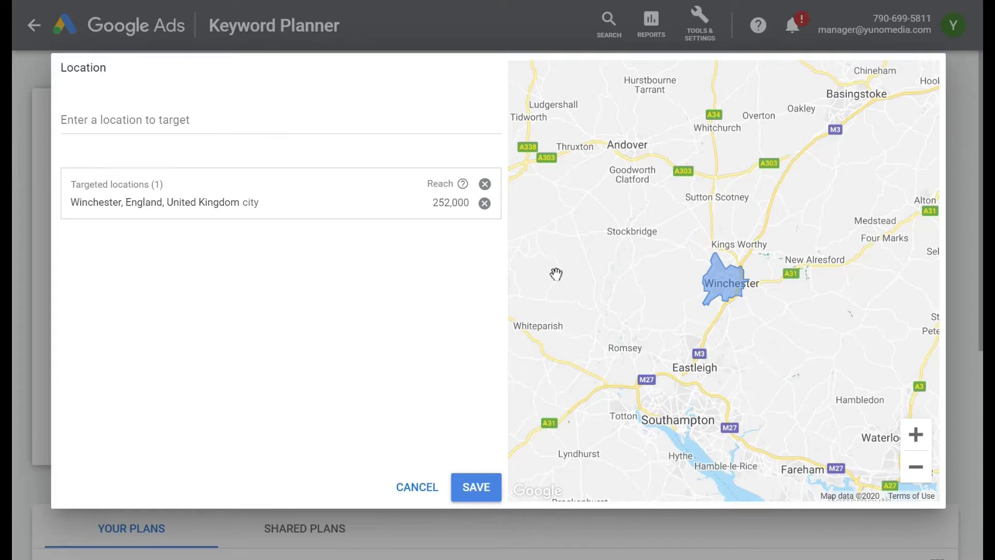
click(484, 203)
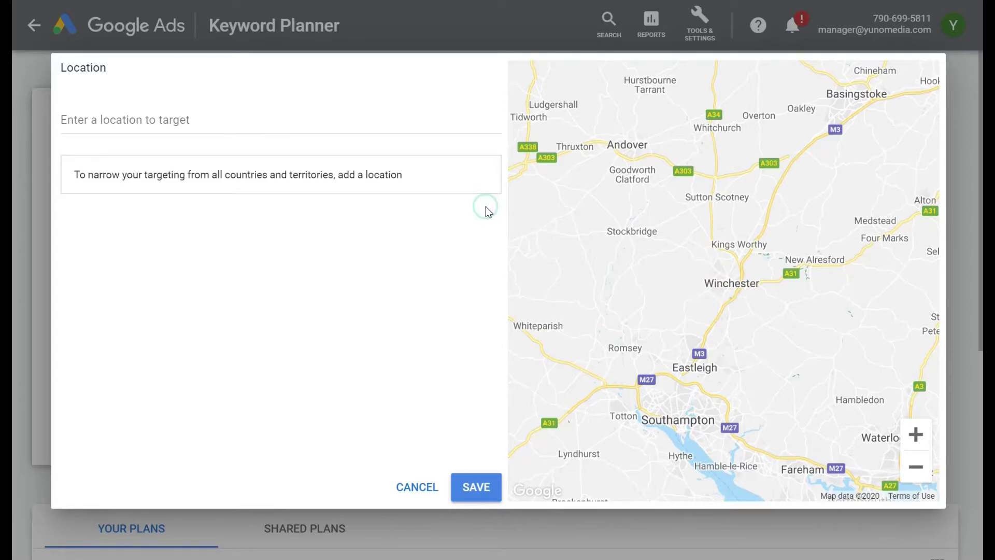
Target Hampshire, England, then remove it and zoom the map in on Winchester
click(238, 118)
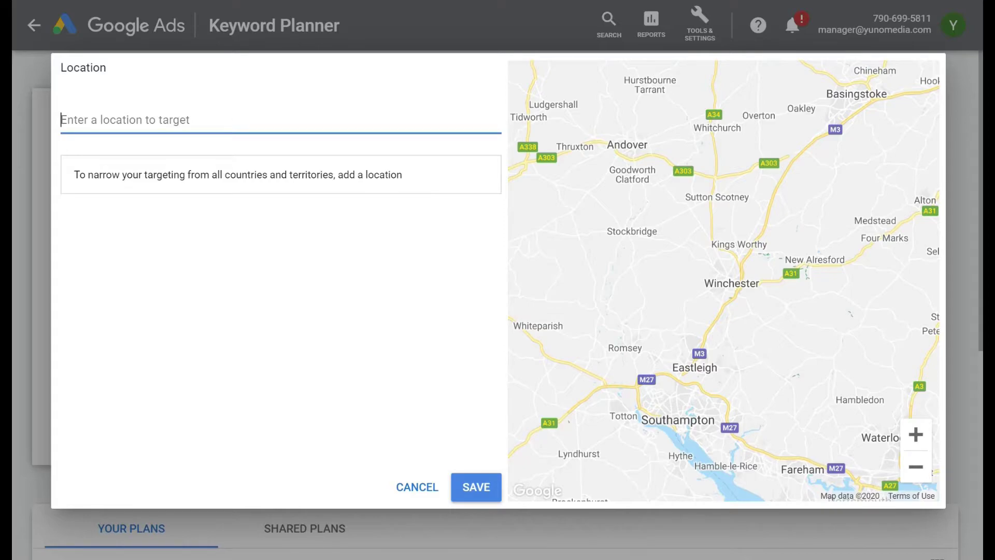
text(hamps)
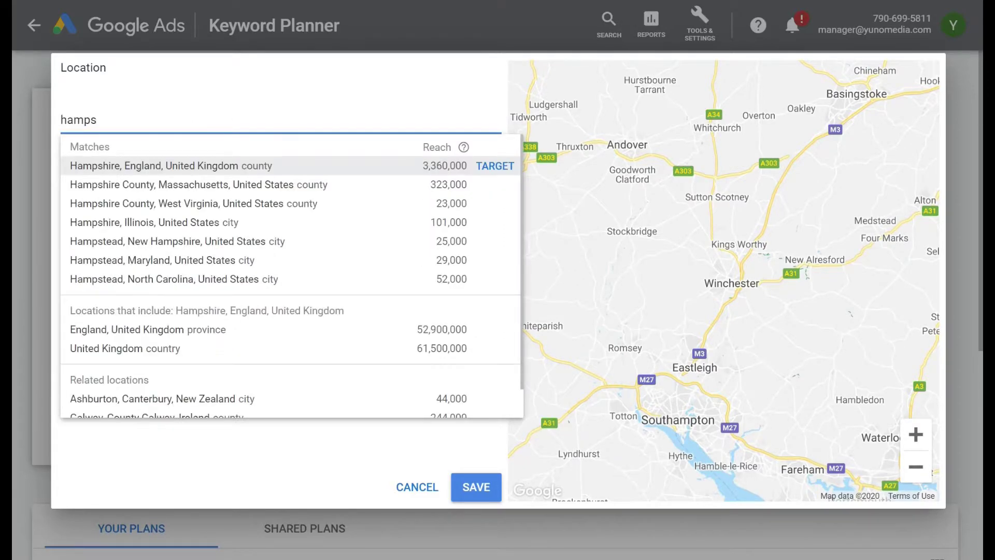
click(221, 165)
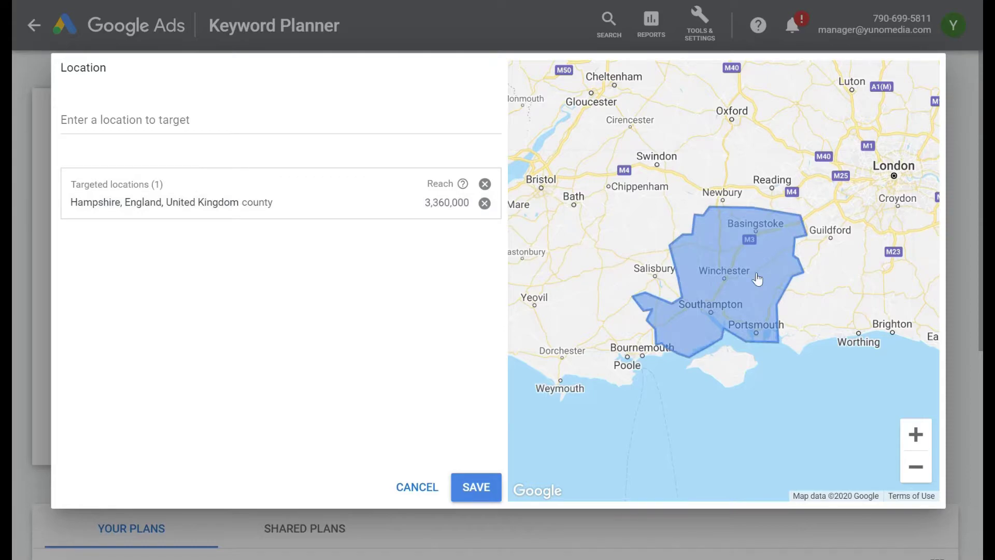
click(484, 203)
click(918, 437)
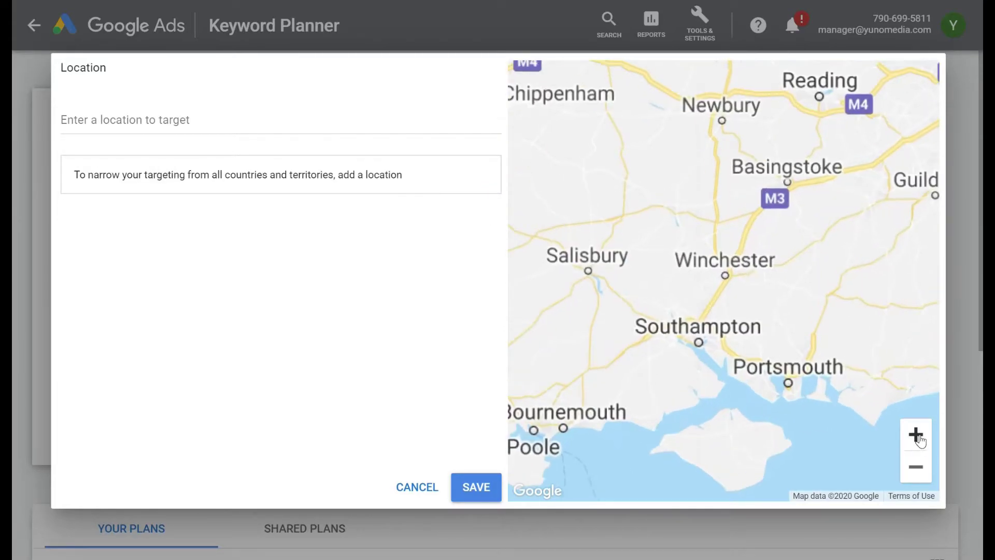
click(918, 436)
click(918, 437)
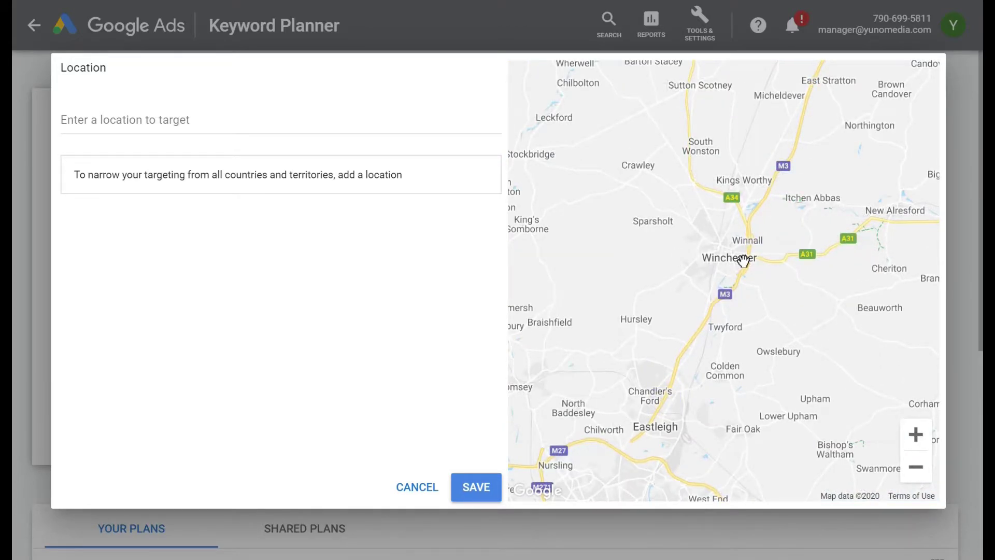
Target Winchester and Eastleigh, England as locations
click(255, 118)
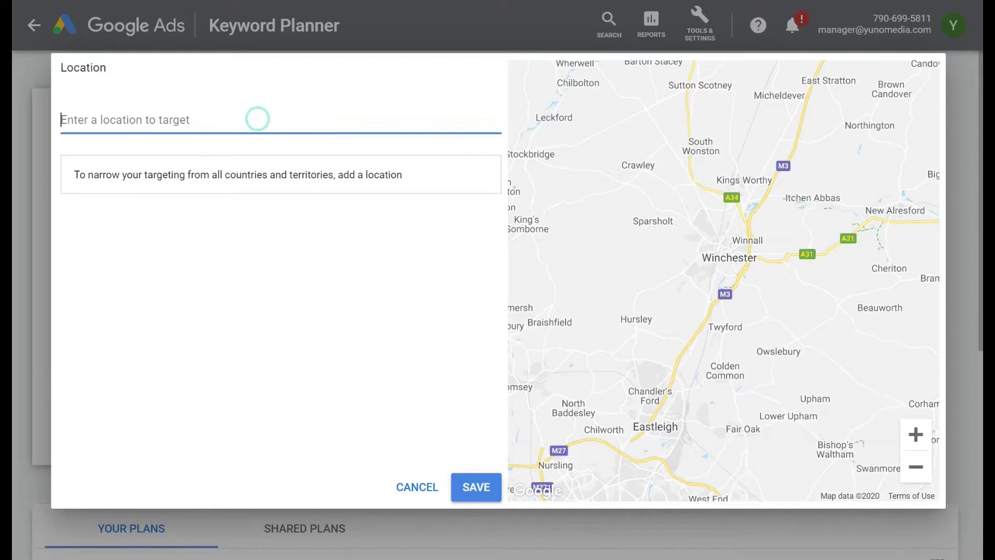
text(winches)
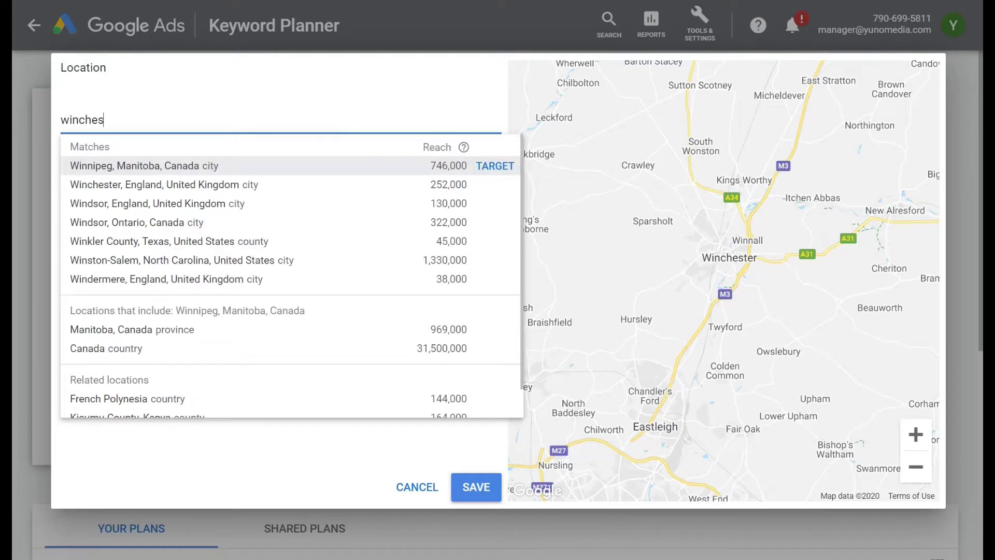
click(255, 161)
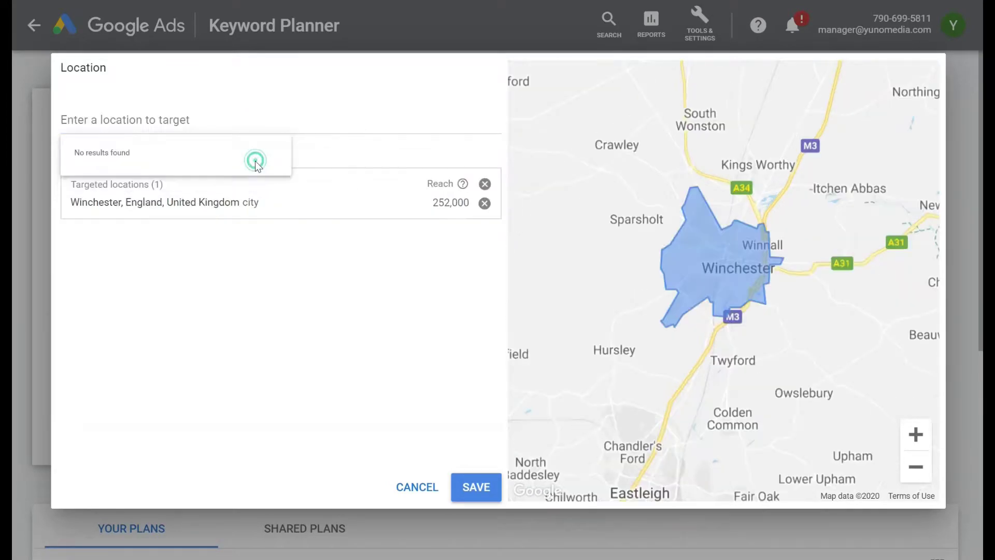
click(216, 115)
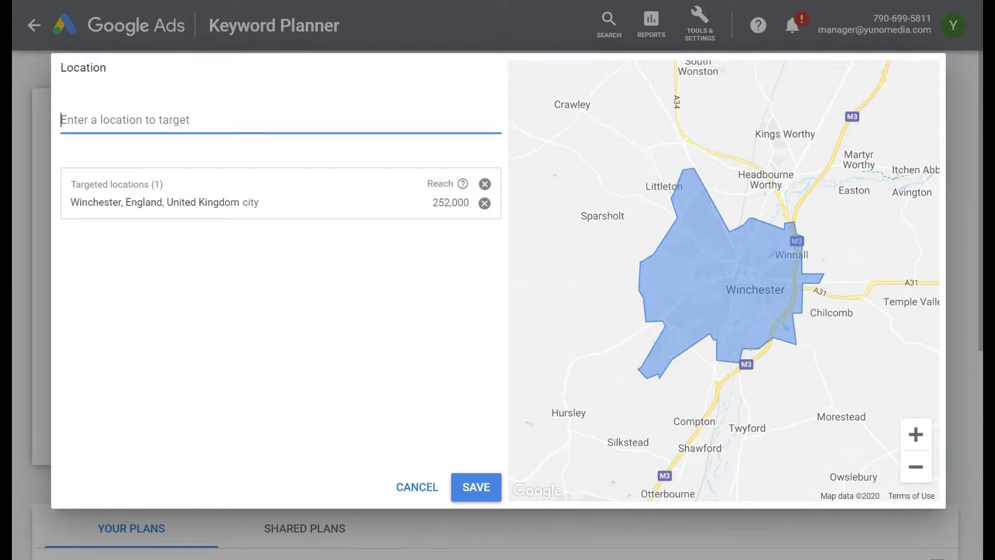
text(eastle)
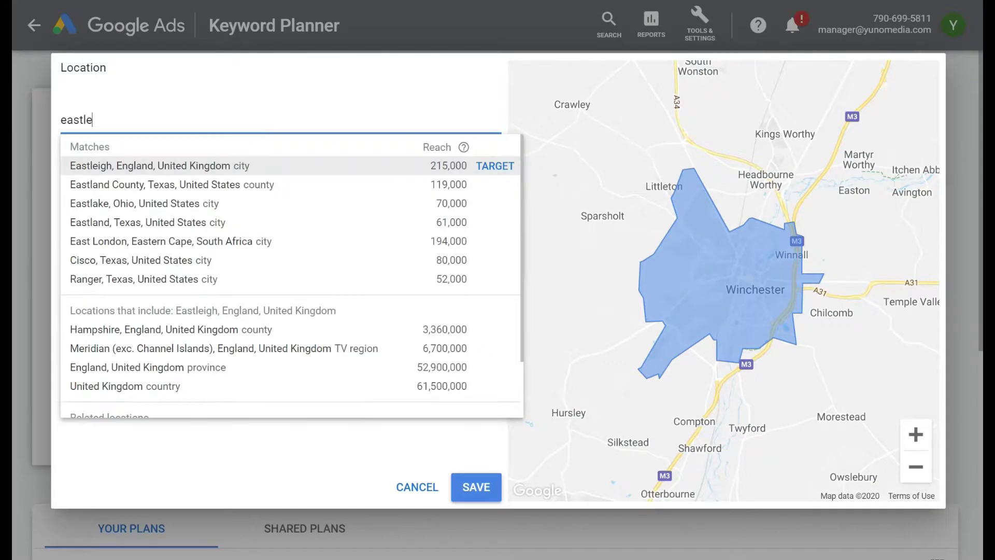
click(158, 166)
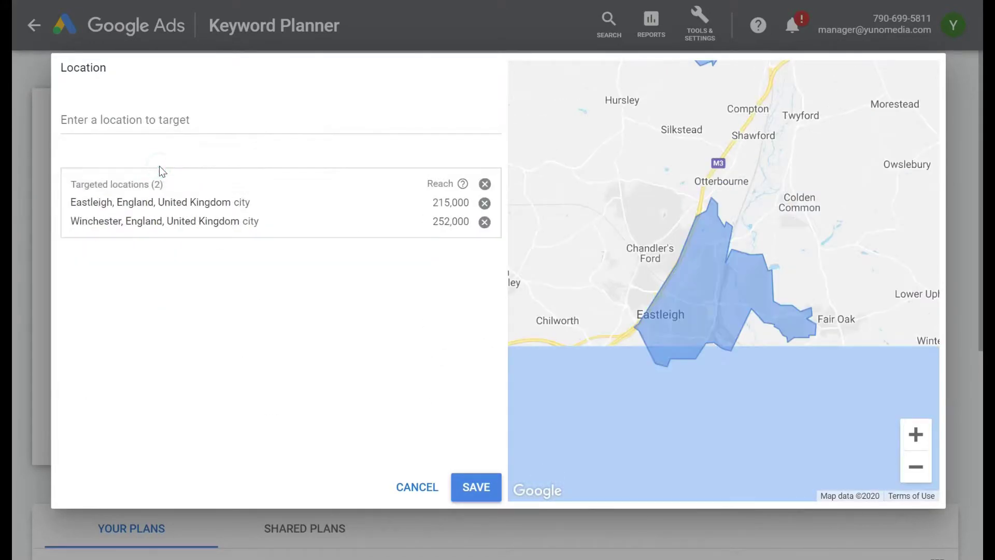
click(916, 466)
click(915, 467)
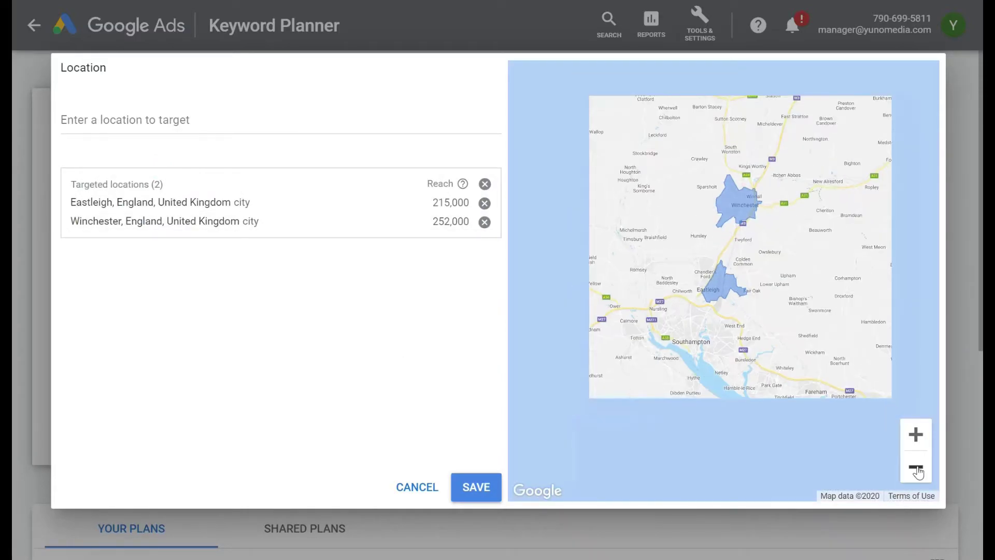
Add Southampton, then remove Eastleigh, Southampton and Winchester from the targets
click(148, 115)
text(southampton)
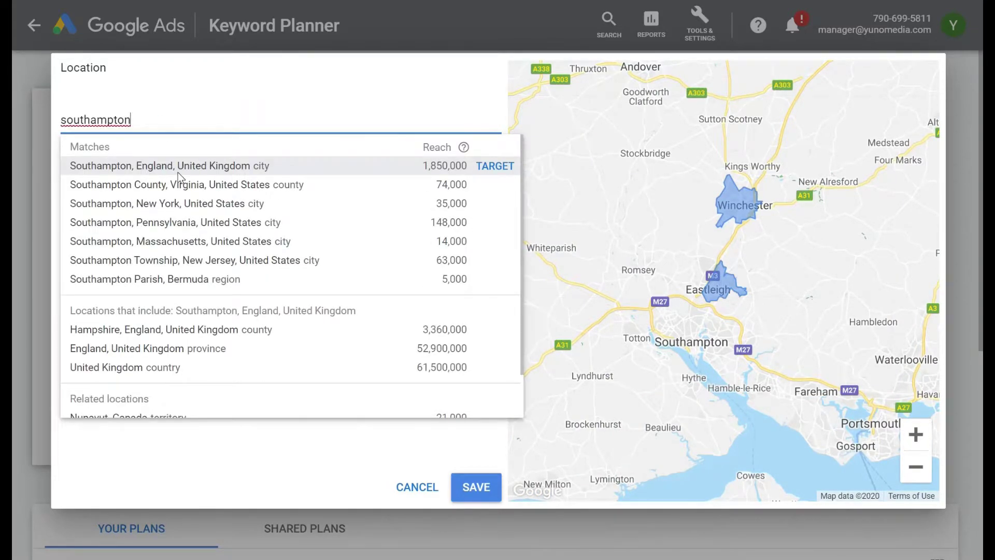
click(175, 164)
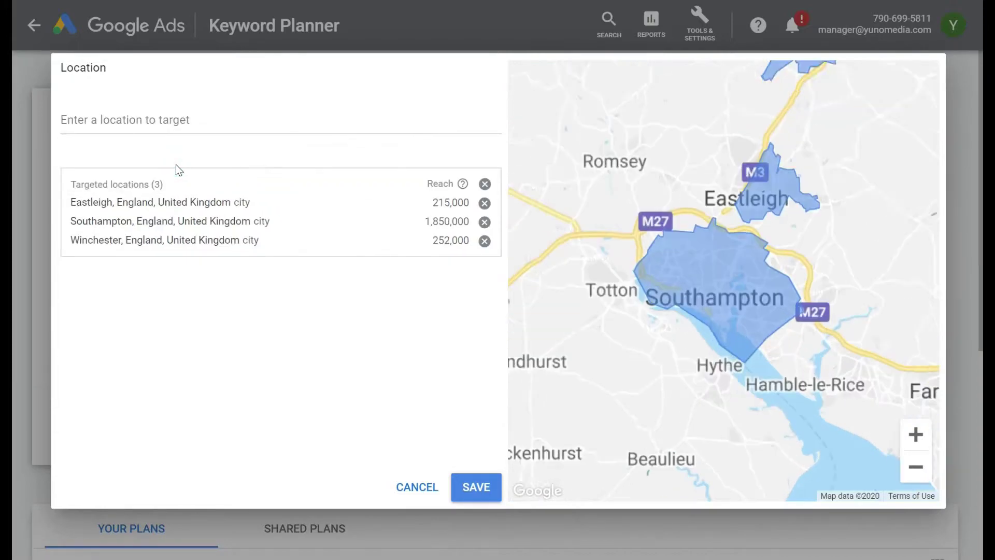
click(915, 468)
click(915, 469)
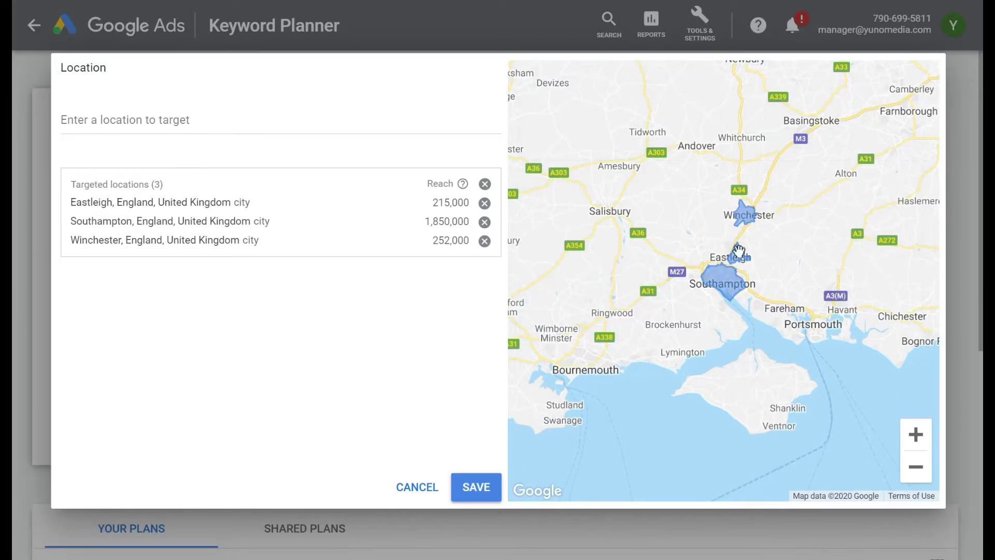
click(485, 203)
click(485, 206)
click(484, 204)
Target Hampshire, England and save it as the location
click(351, 122)
text(hamps)
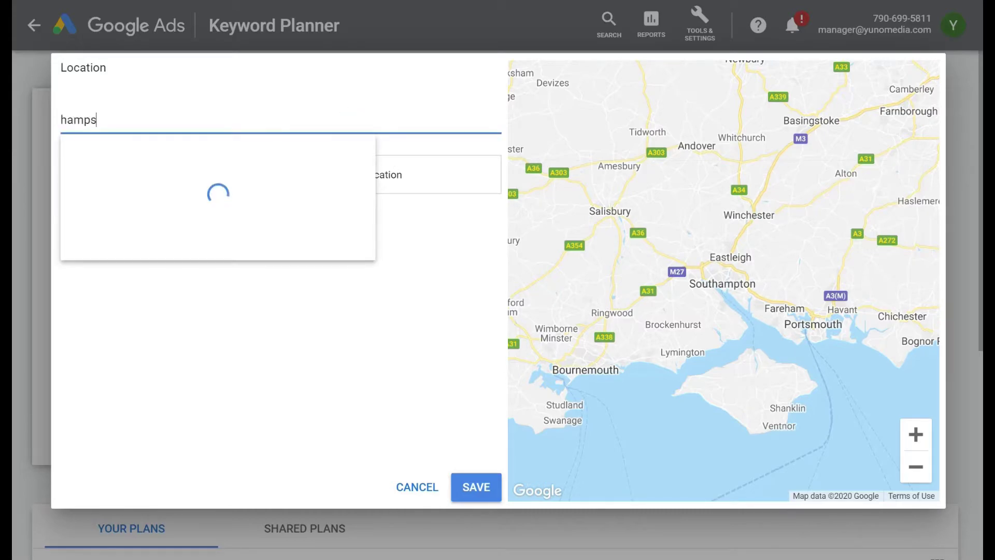
text(hire)
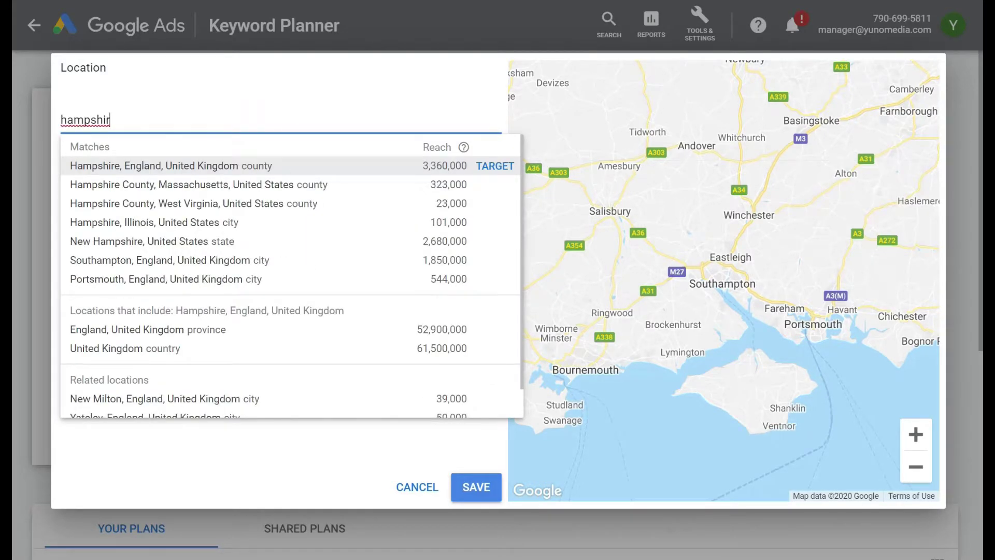
click(213, 167)
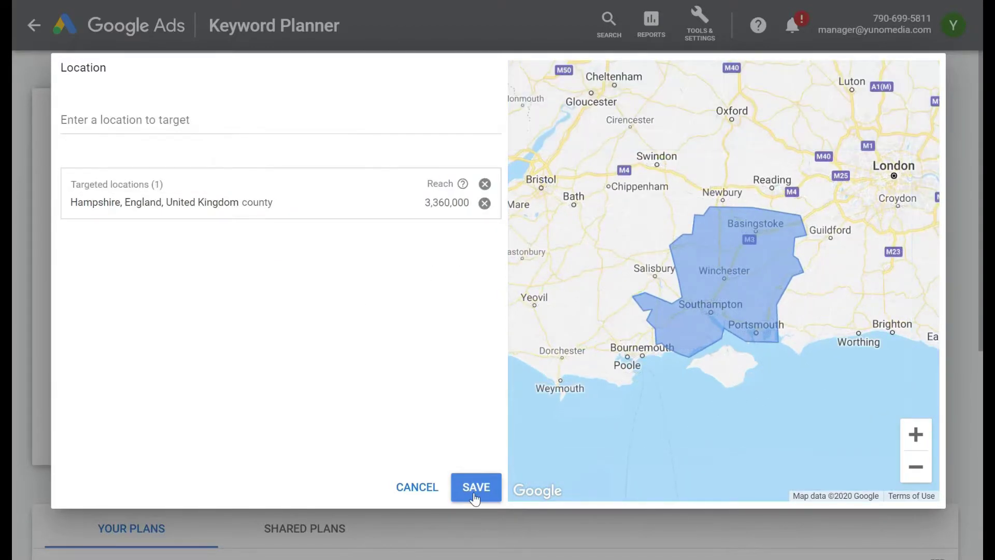
click(475, 489)
click(242, 244)
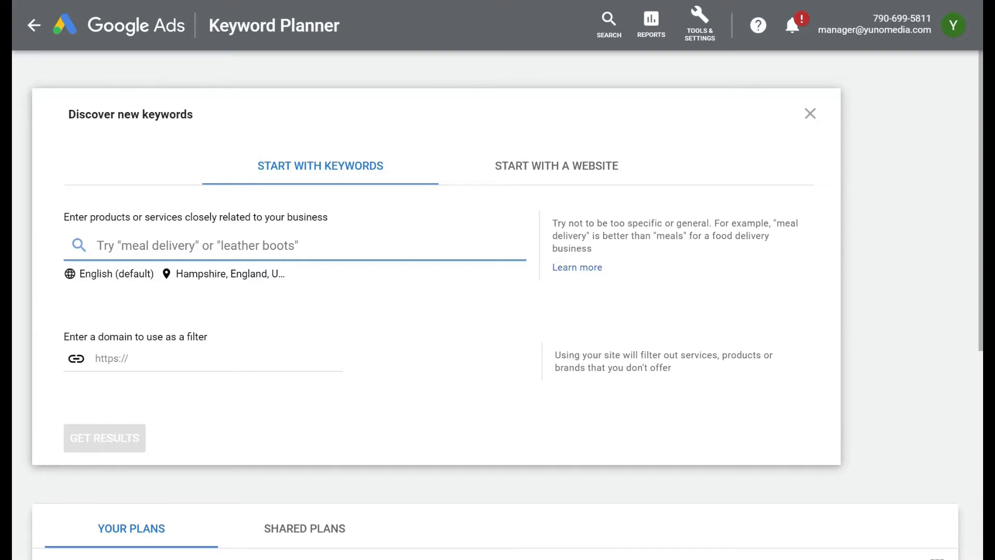
Enter 'pizza' as the product or service and get keyword ideas
text(pizza)
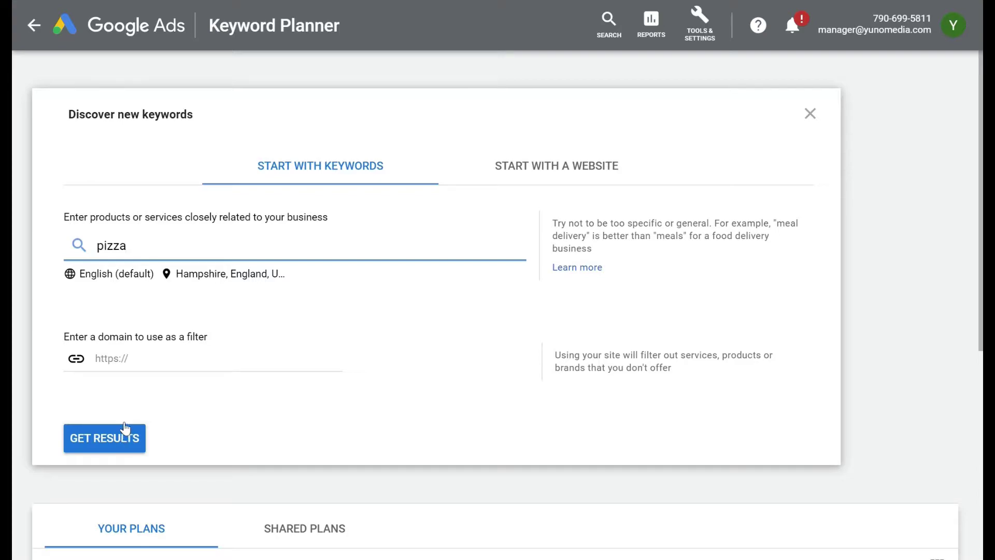
drag(63, 335, 195, 337)
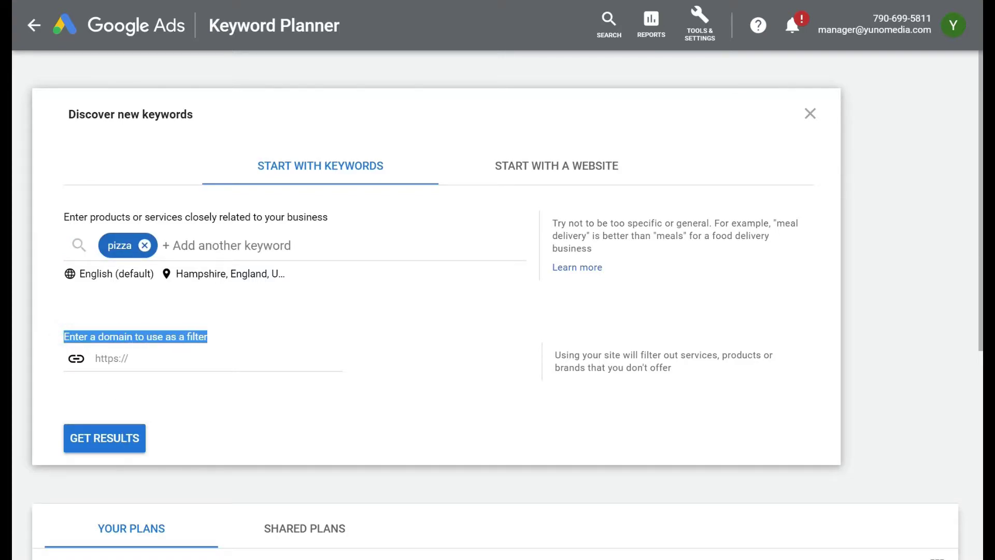
click(95, 359)
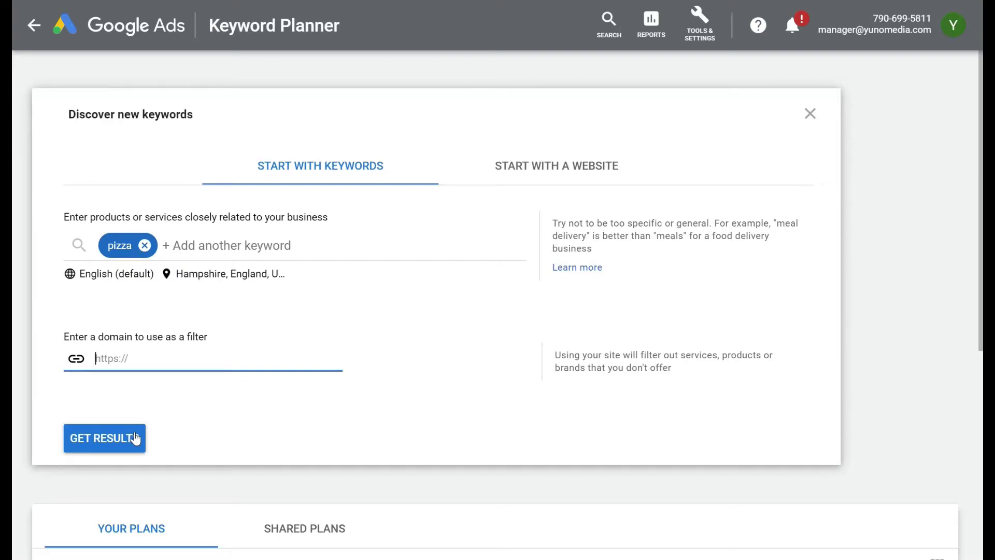
click(104, 439)
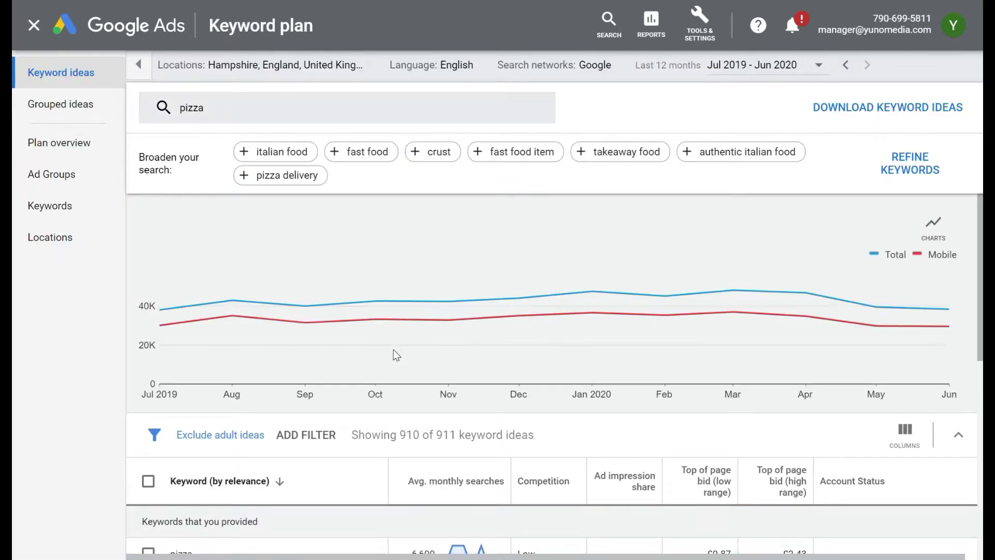
Collapse the left navigation and review the Jul 2019 – Jun 2020 pizza searches chart
click(139, 66)
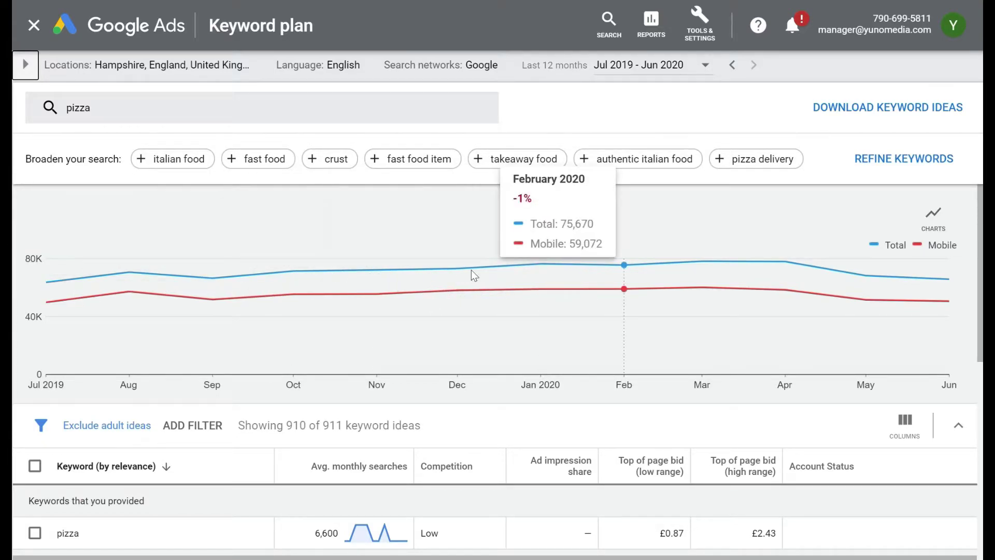
scroll(391, 369, down, 5)
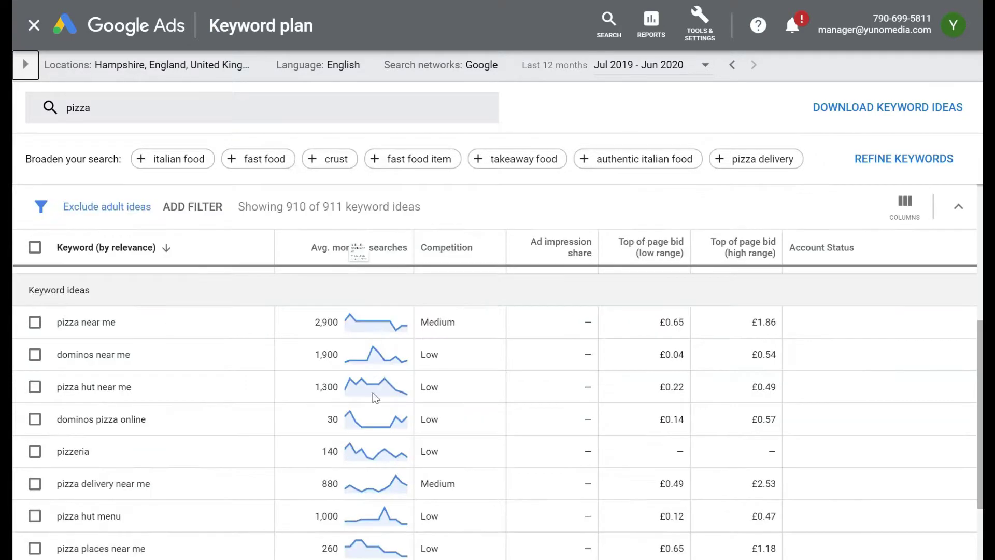
scroll(384, 380, up, 2)
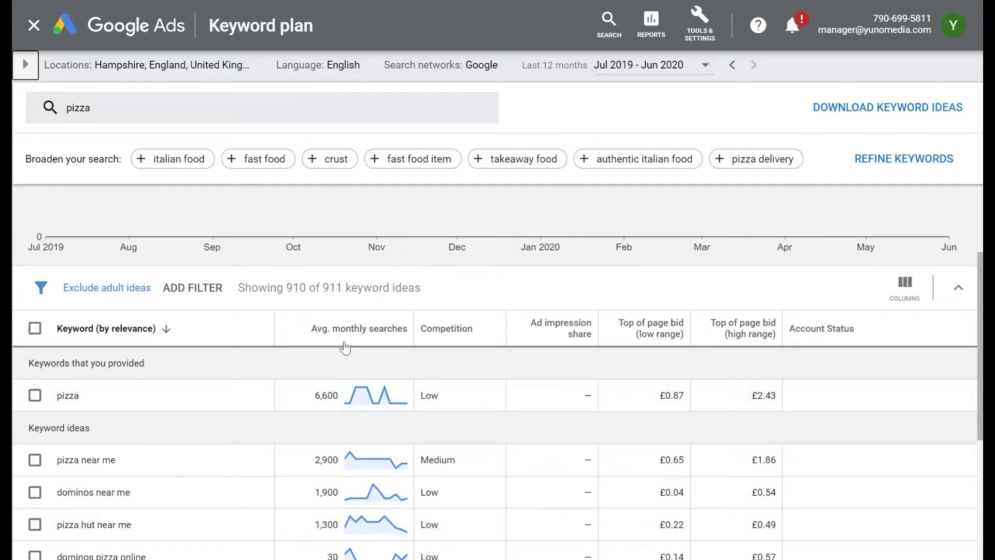
mouse_move(372, 338)
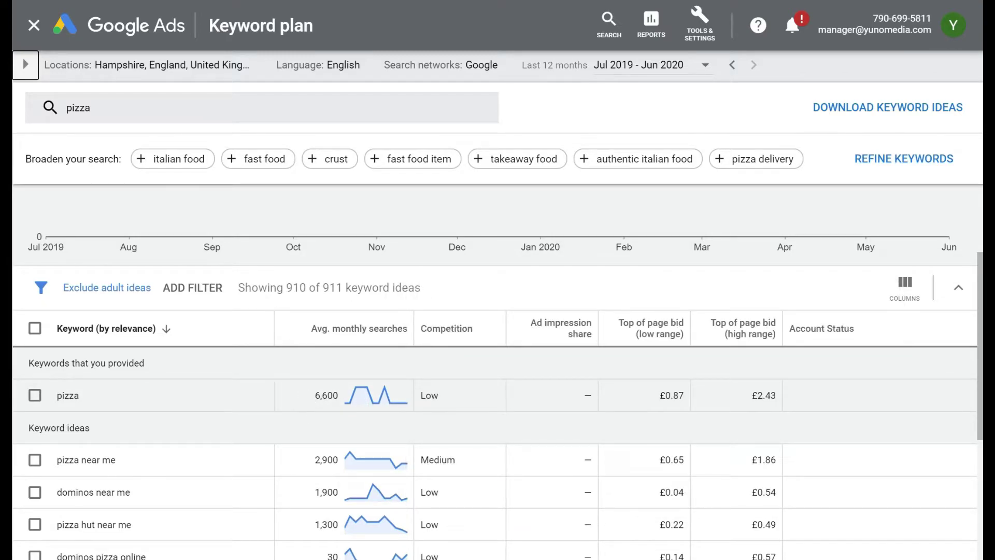
mouse_move(363, 396)
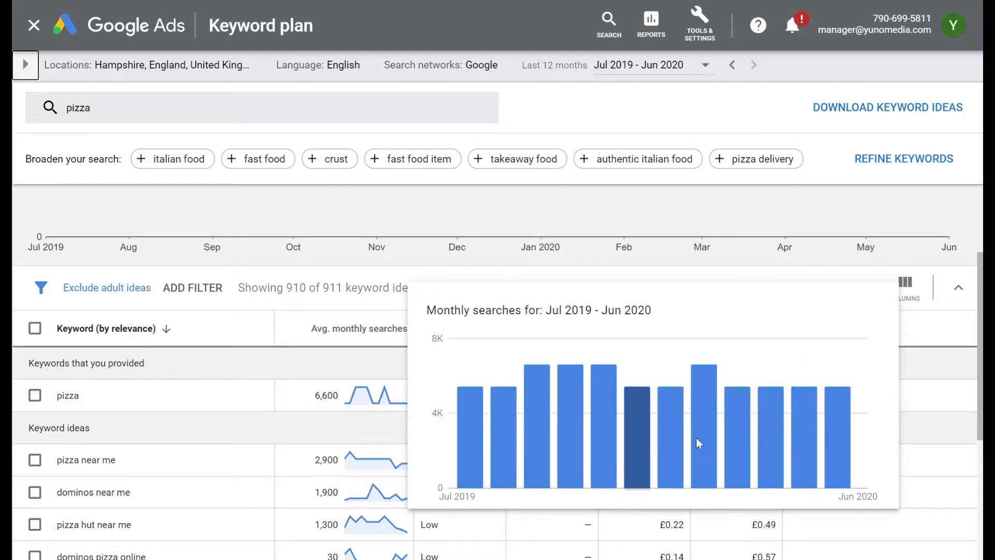
Highlight pizza's Low competition rating and show the 'Top of page bid (low range)' help card
mouse_move(710, 440)
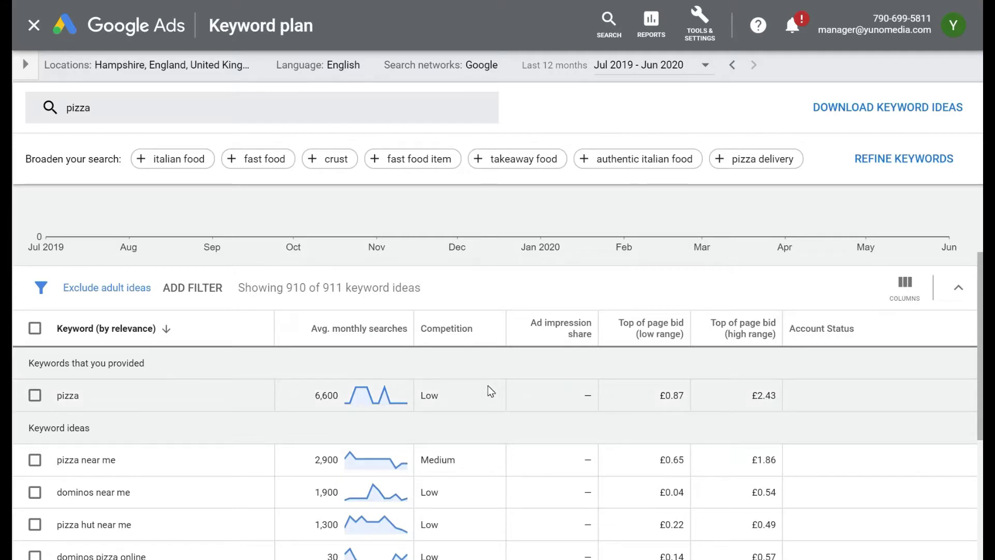
double_click(427, 395)
mouse_move(627, 332)
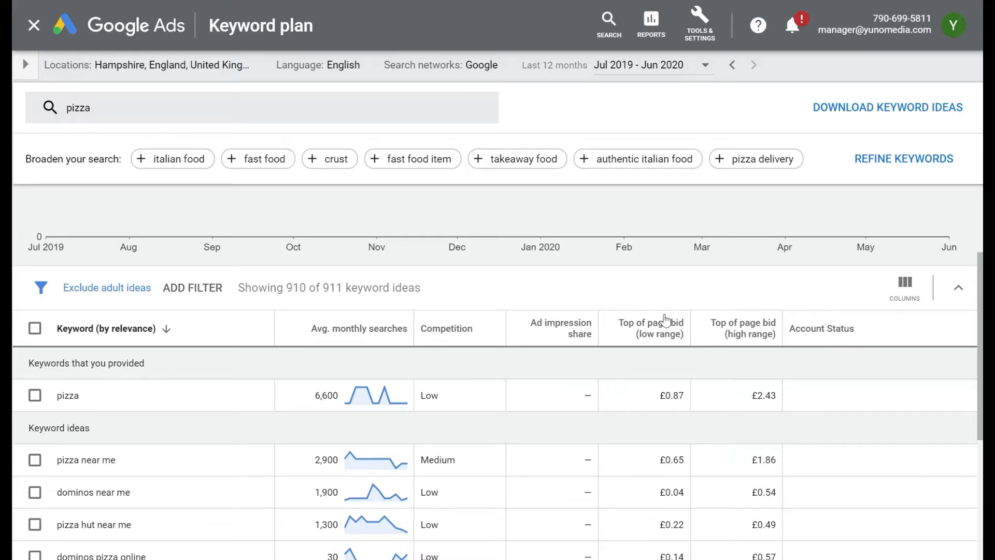
mouse_move(662, 322)
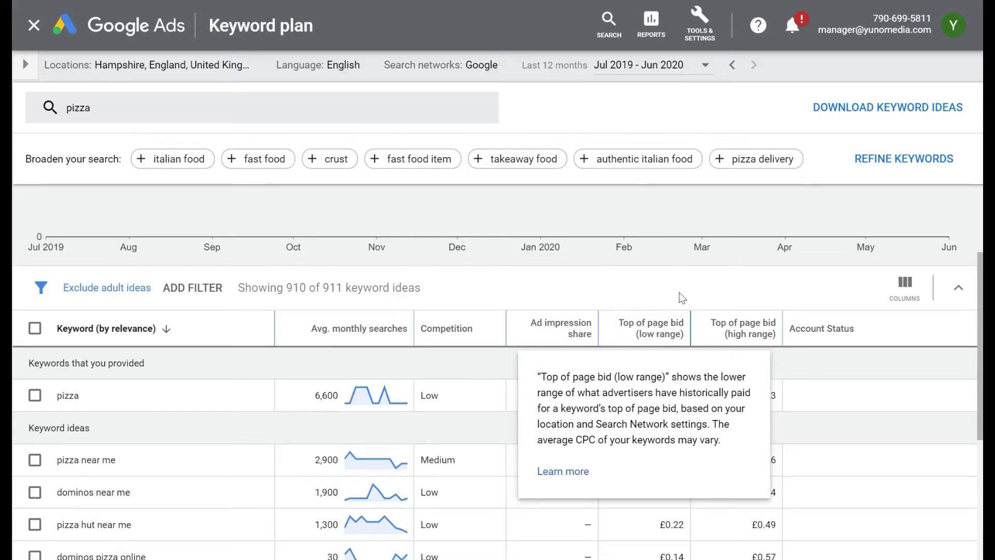
mouse_move(759, 326)
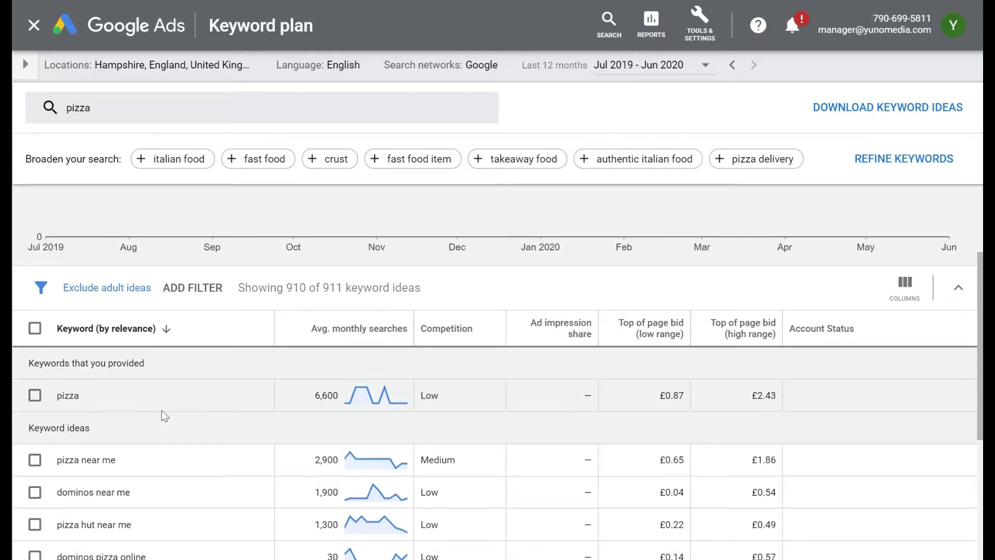
drag(979, 310, 976, 394)
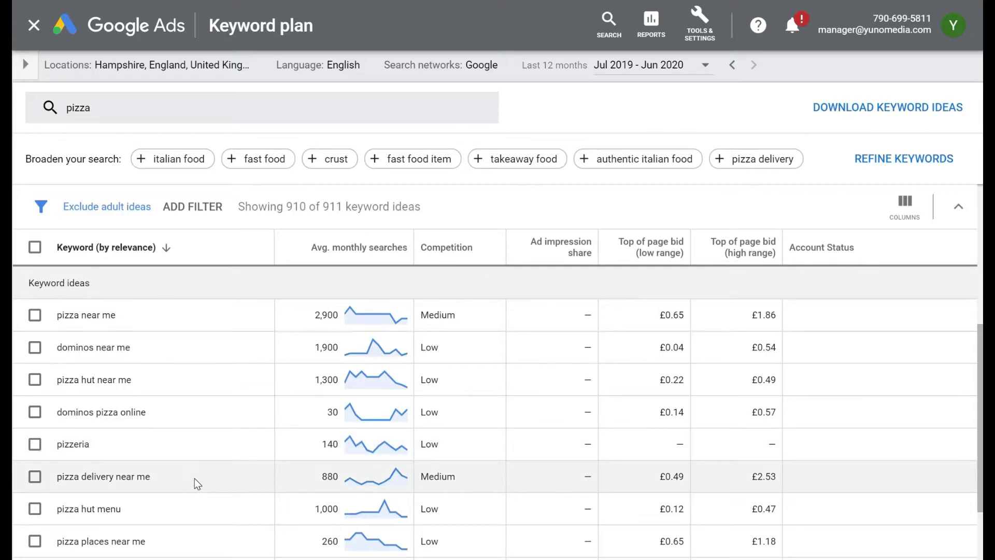
Set the keyword table to 500 rows per page, then change it to 50
scroll(194, 478, down, 2)
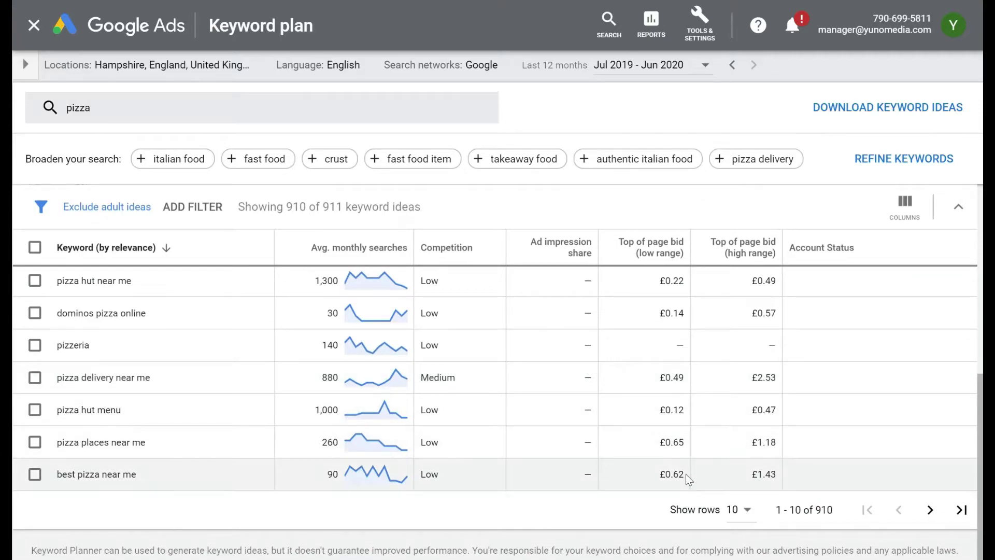
drag(775, 510, 836, 513)
click(750, 512)
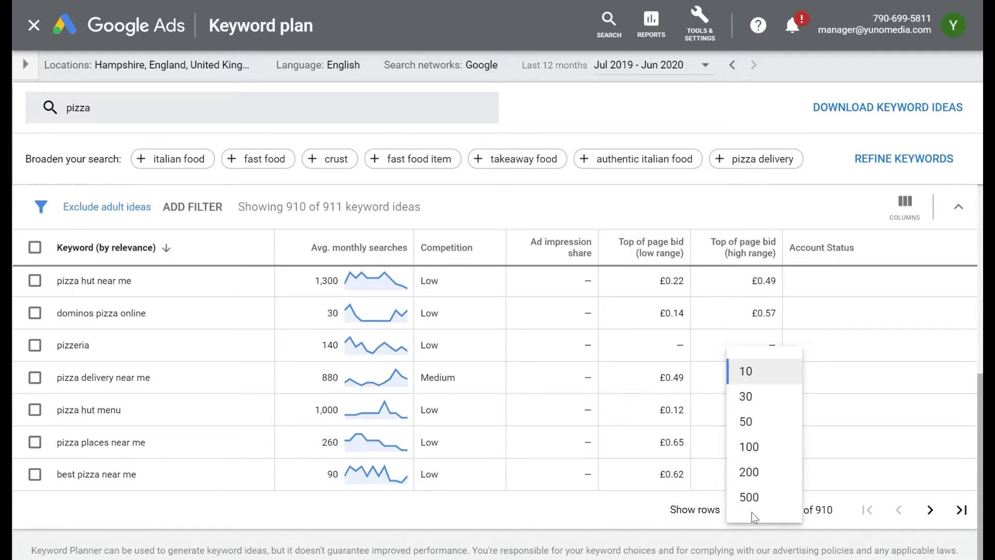
click(751, 498)
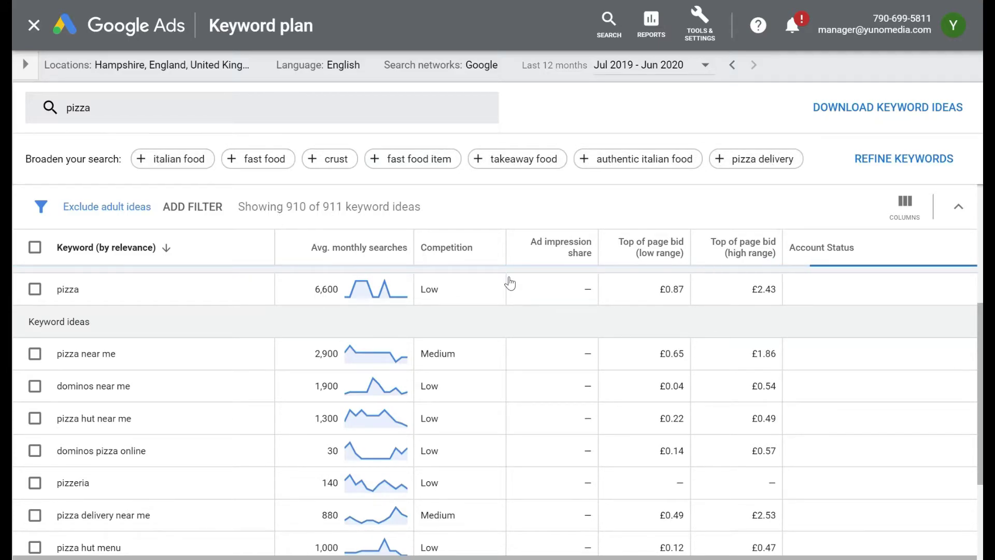
scroll(697, 359, down, 3)
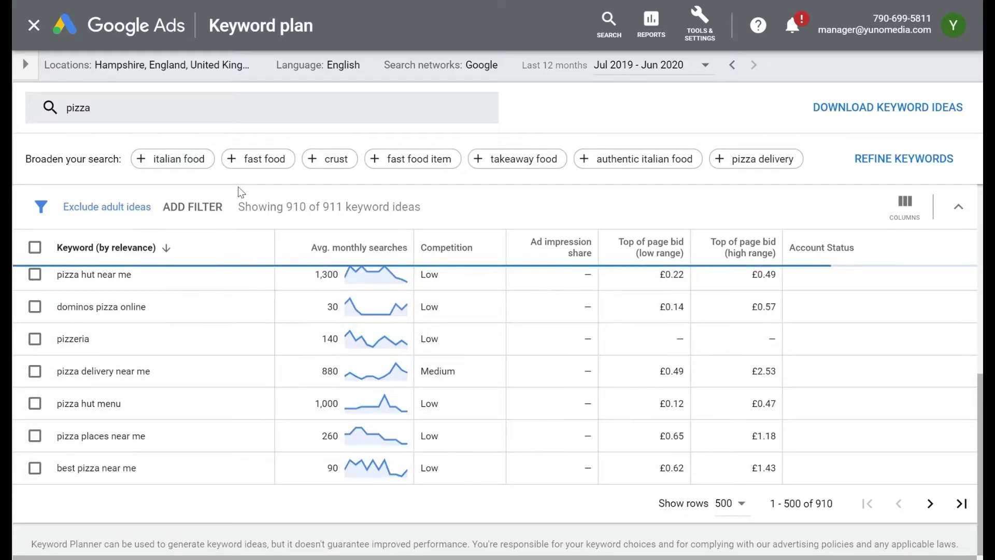
click(738, 508)
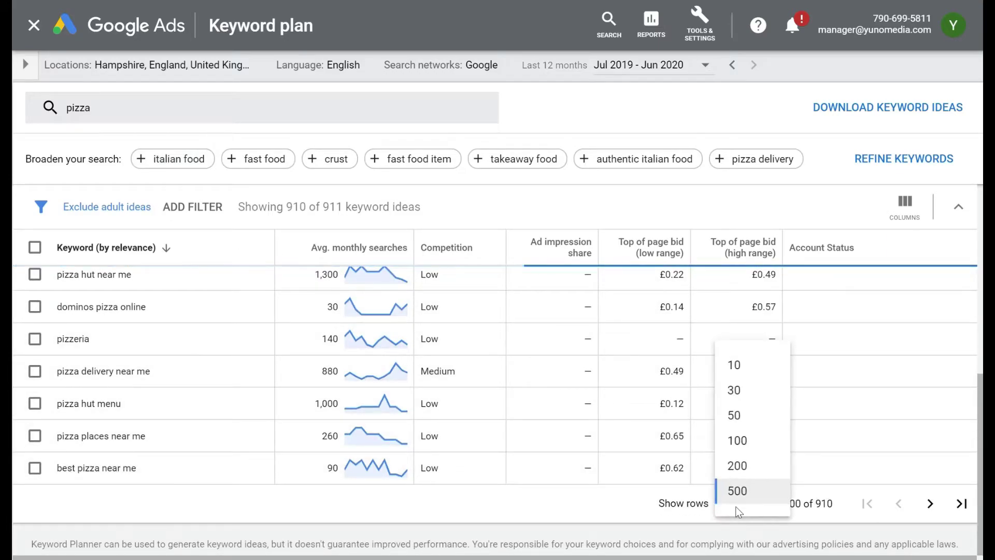
click(745, 415)
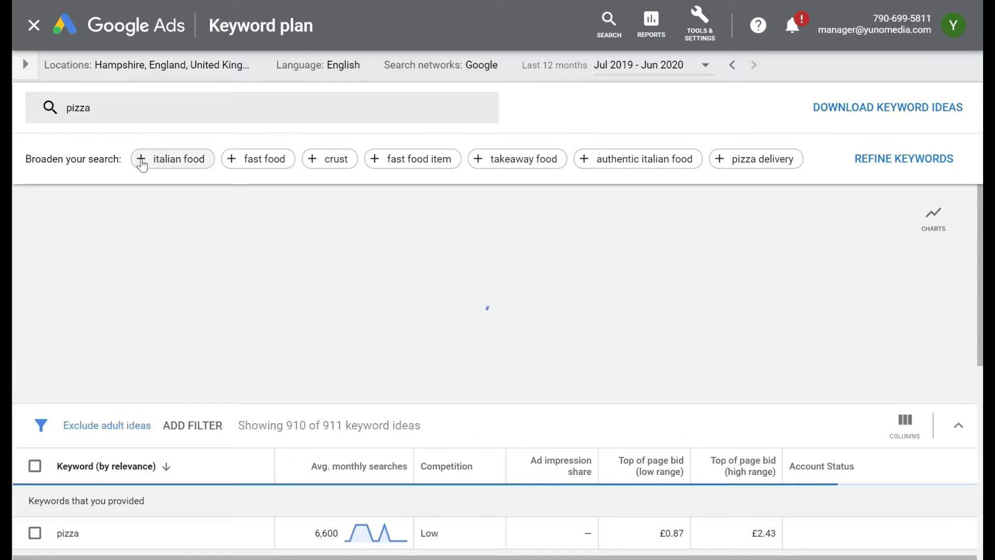
Add 'italian food' to the search and scroll through the 1,452 keyword ideas
click(141, 160)
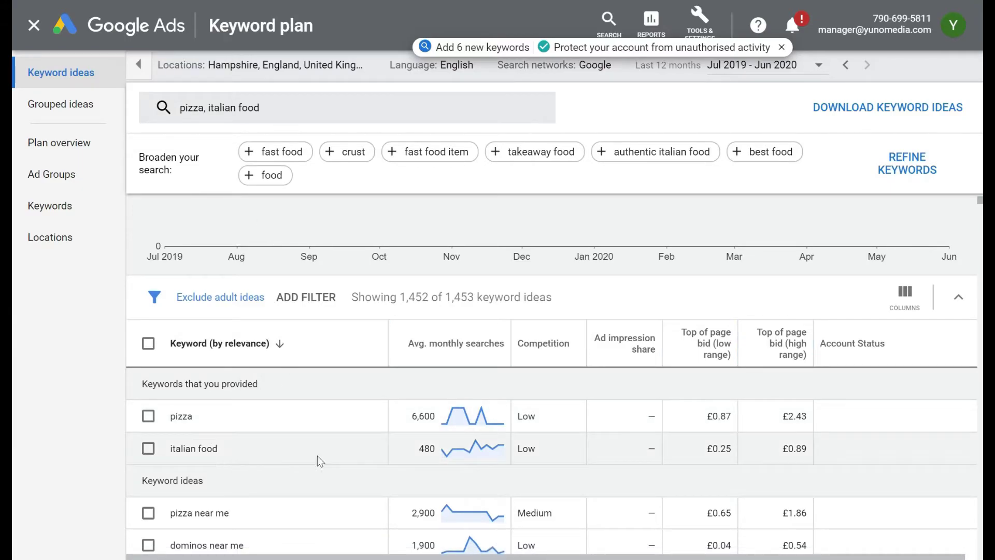
mouse_move(461, 452)
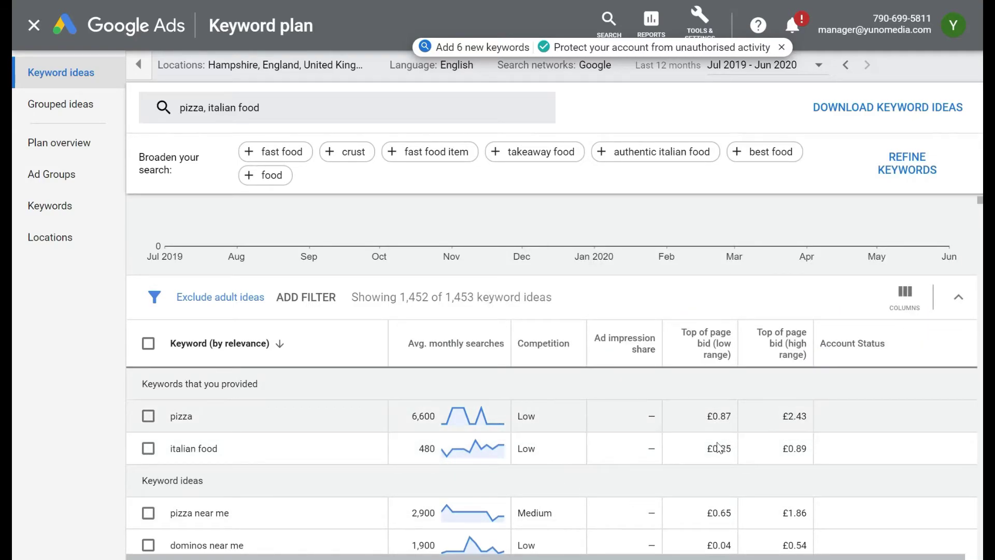
scroll(279, 402, down, 3)
scroll(280, 402, down, 10)
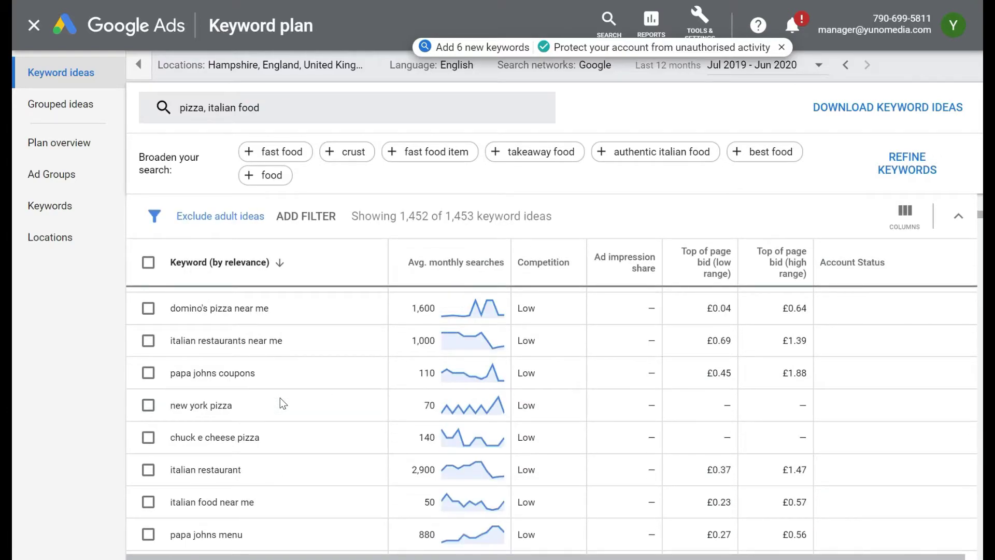
scroll(279, 403, up, 8)
scroll(280, 403, up, 3)
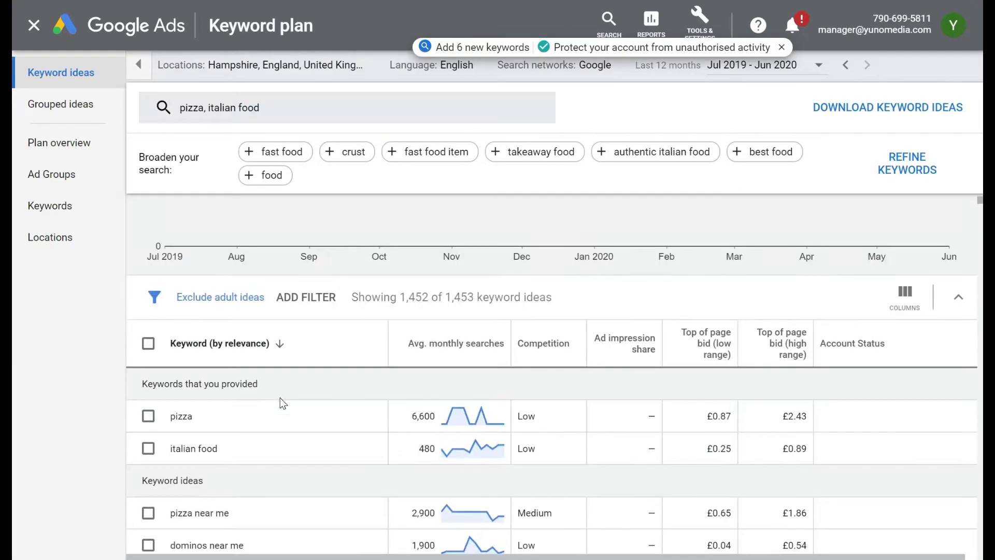
scroll(280, 402, down, 3)
scroll(279, 403, up, 3)
Tick pizza, pizza near me, pizzeria, pizza delivery near me, pizza places near me and margherita
click(149, 416)
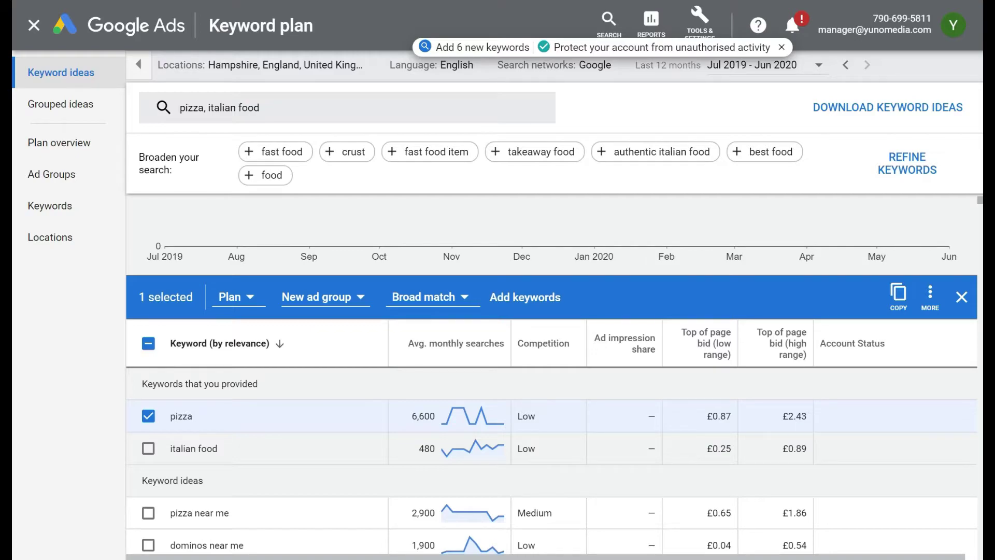
scroll(197, 458, down, 3)
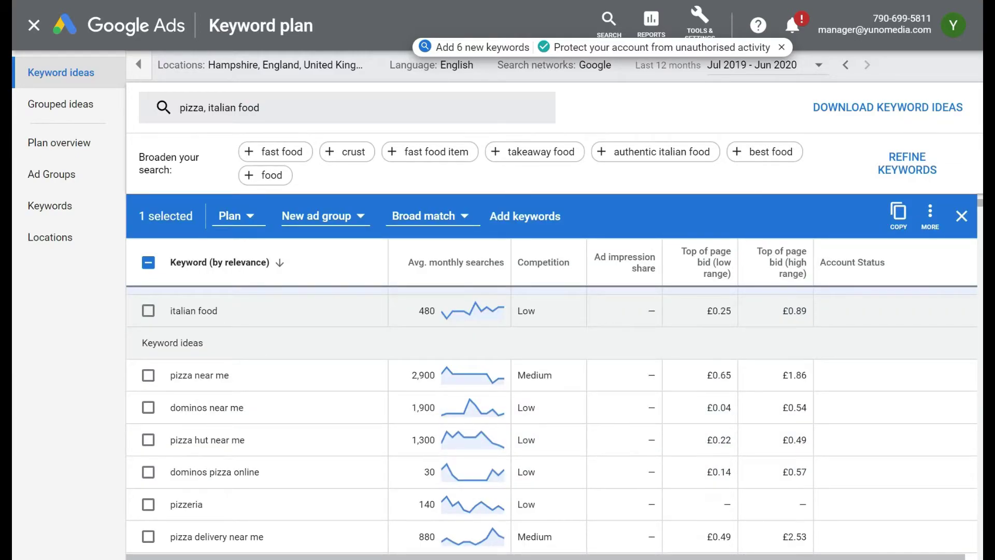
click(149, 376)
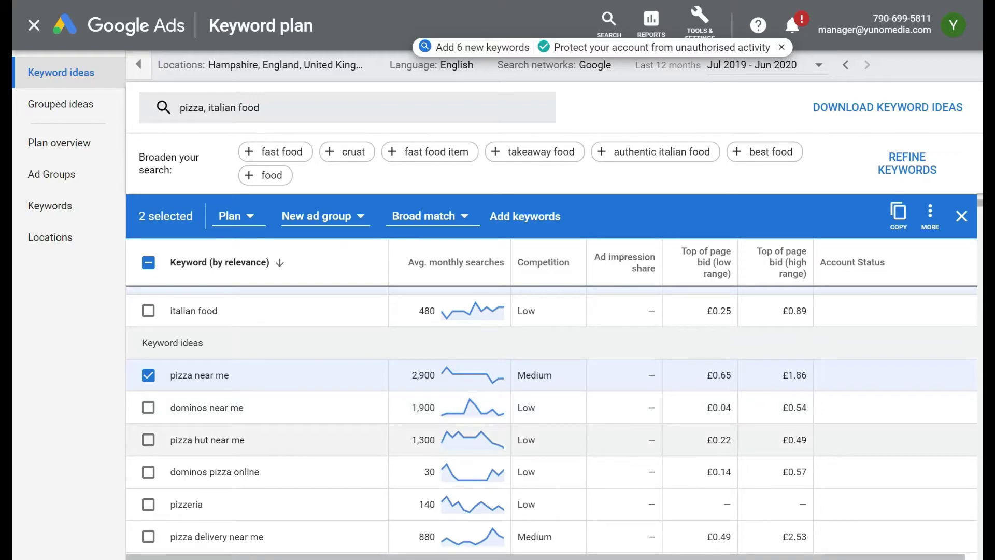
scroll(190, 439, down, 3)
click(148, 368)
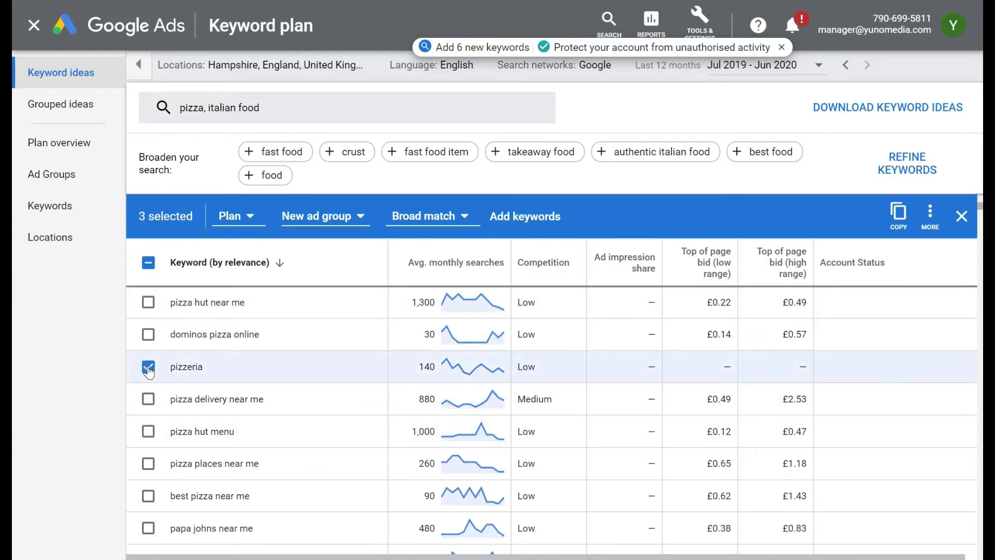
click(148, 398)
click(148, 462)
scroll(147, 469, down, 3)
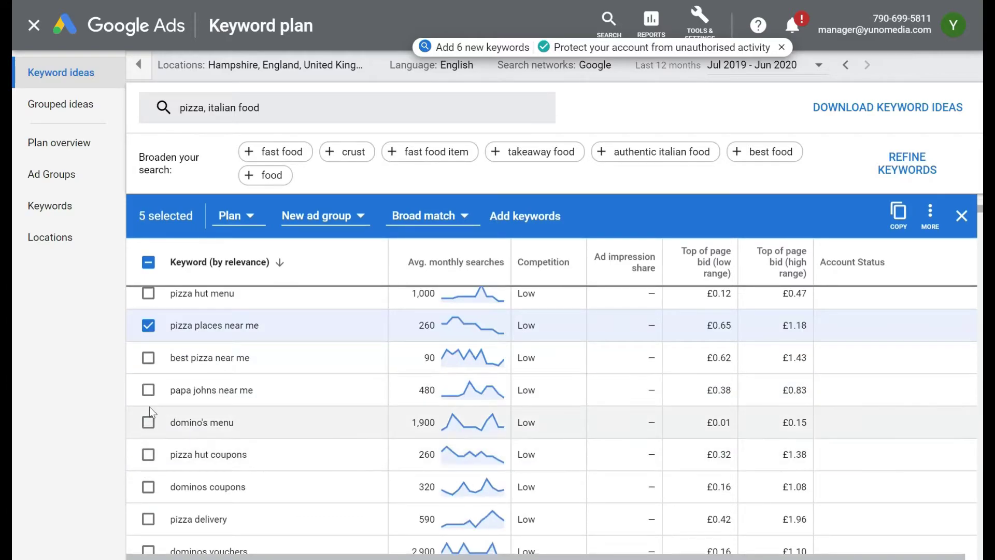
scroll(147, 466, down, 8)
scroll(147, 460, down, 3)
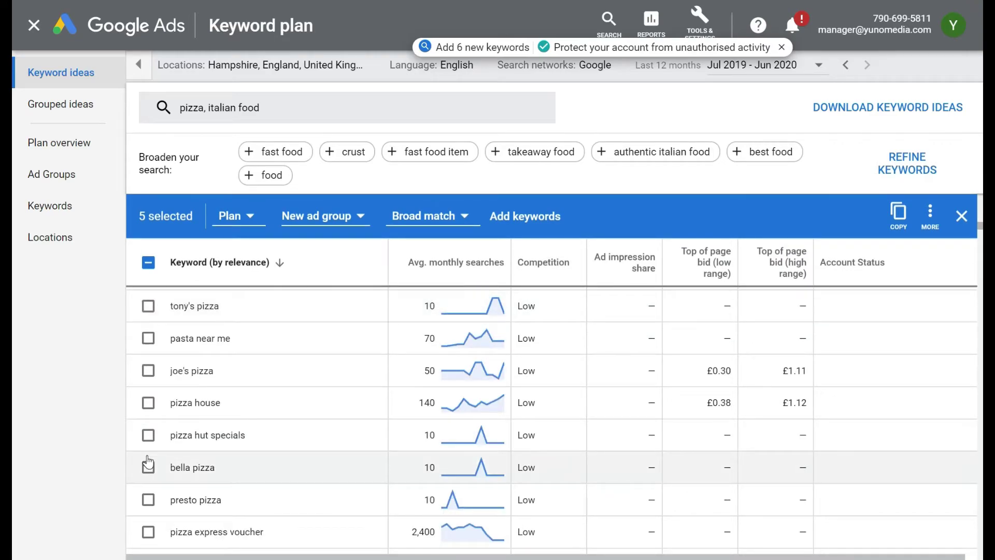
scroll(148, 461, down, 3)
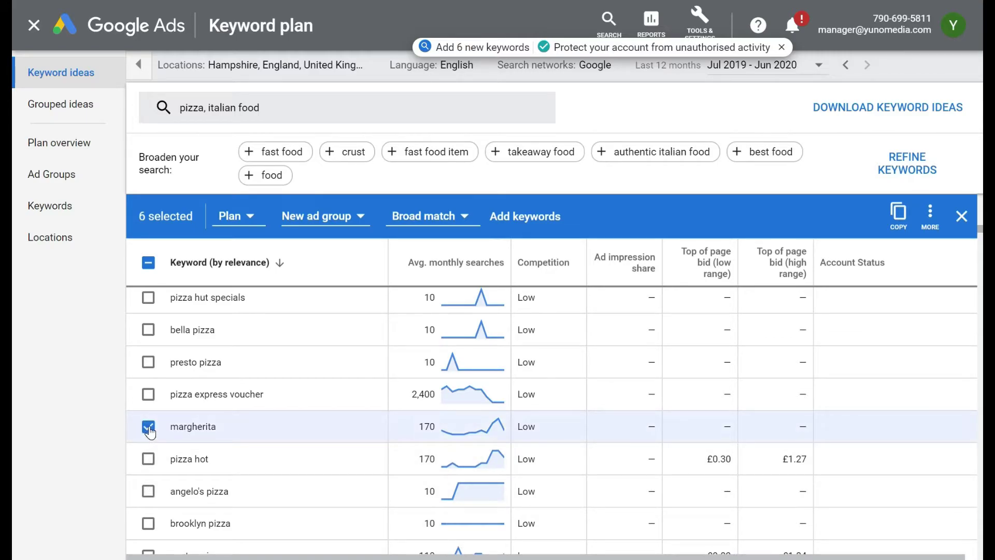
scroll(149, 431, down, 10)
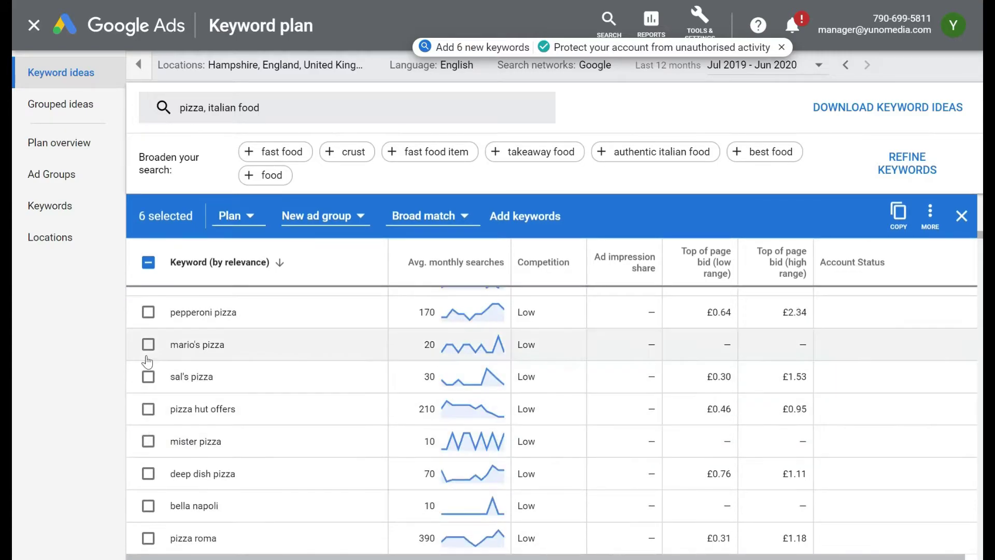
scroll(149, 469, down, 10)
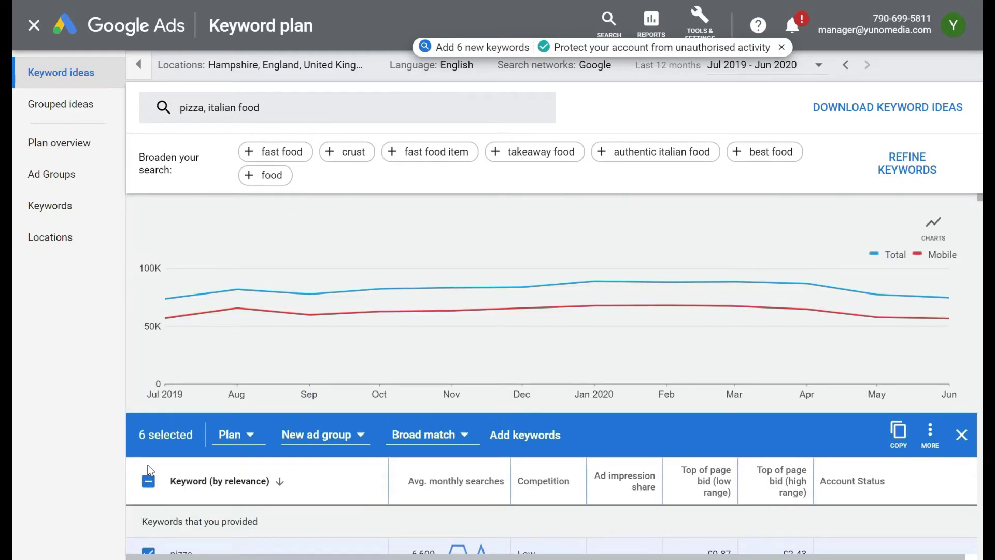
scroll(396, 277, down, 5)
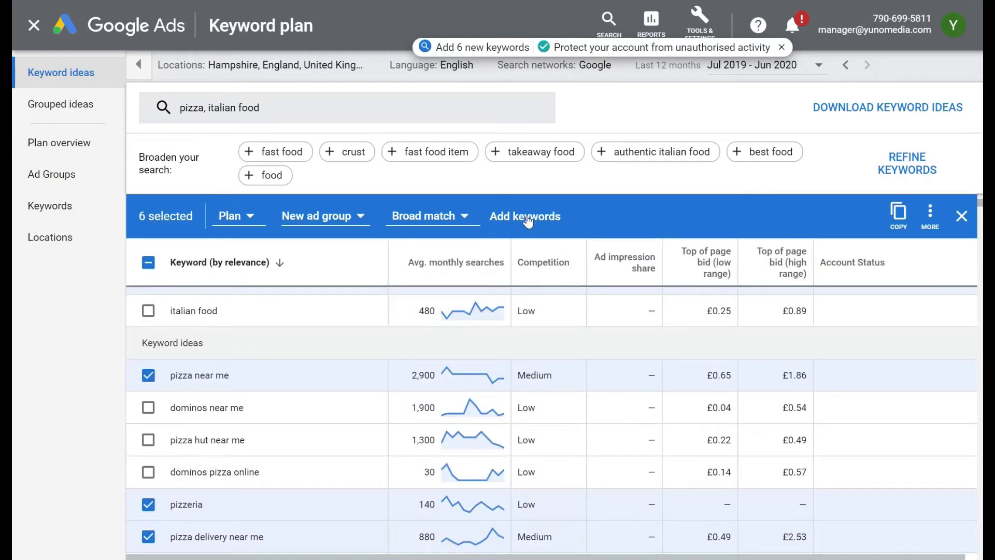
Add the six ticked keywords to the plan as broad match and view the plan overview
click(252, 221)
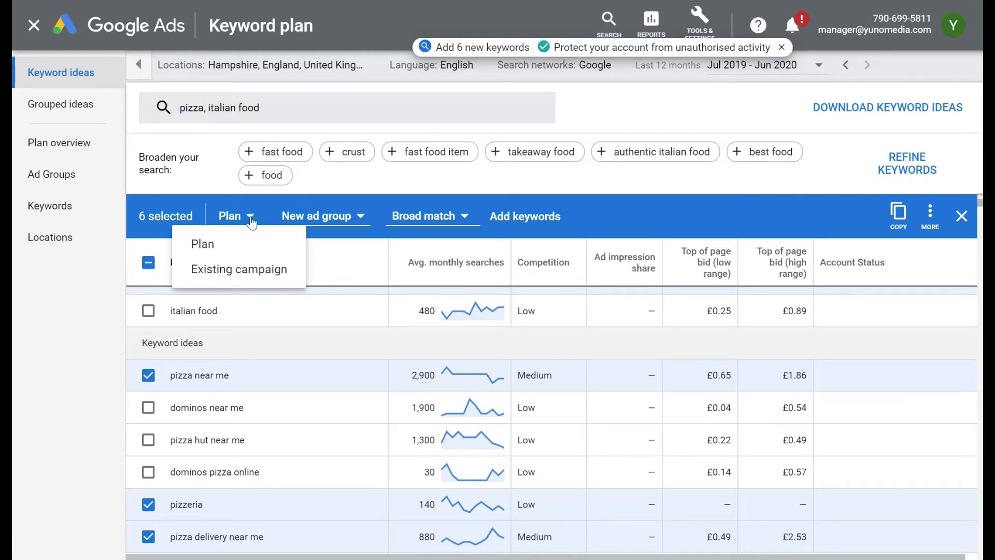
click(252, 221)
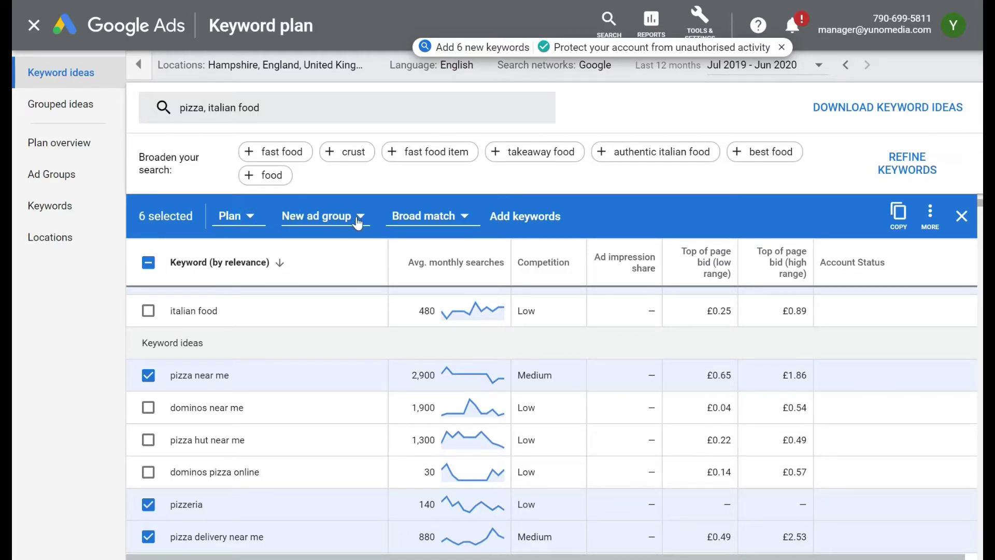
click(463, 216)
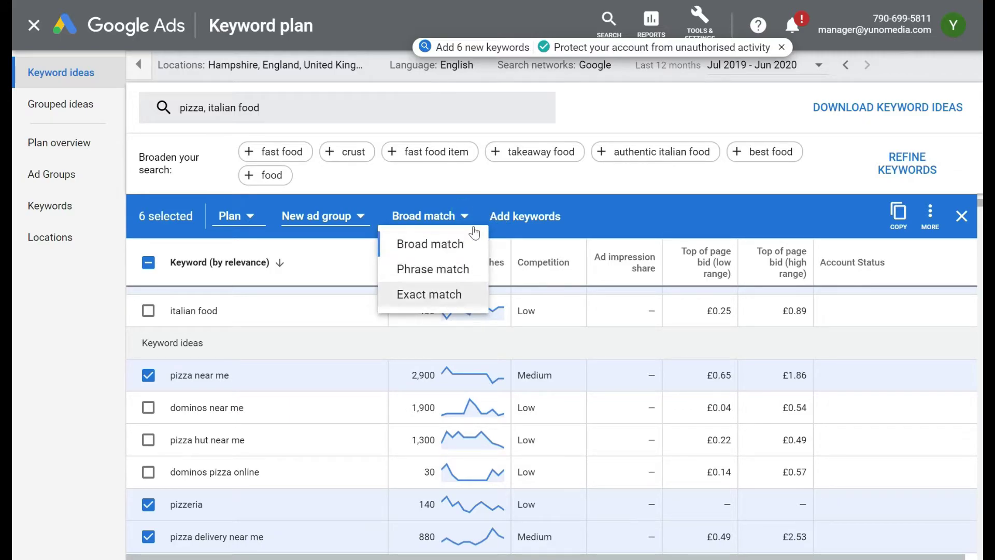
click(614, 208)
click(544, 222)
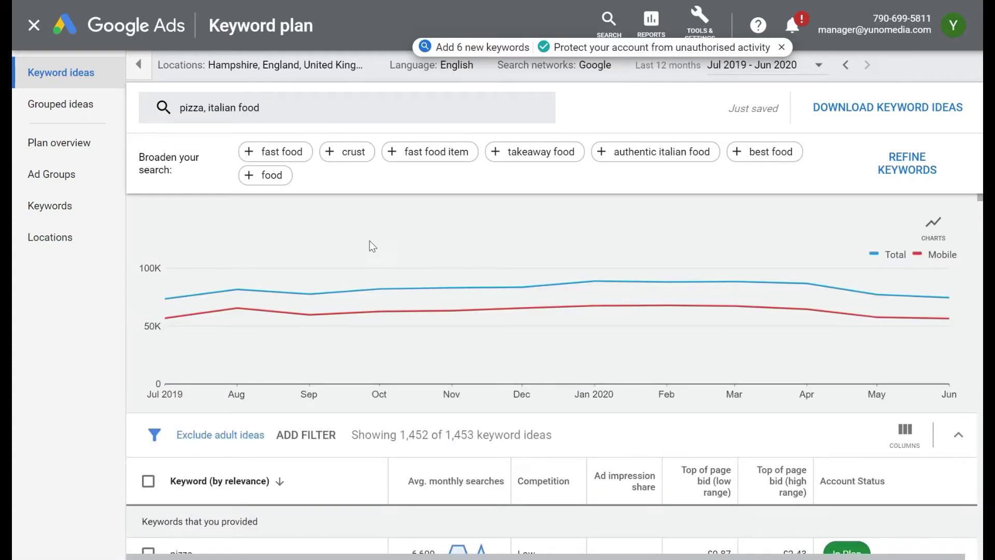
click(86, 153)
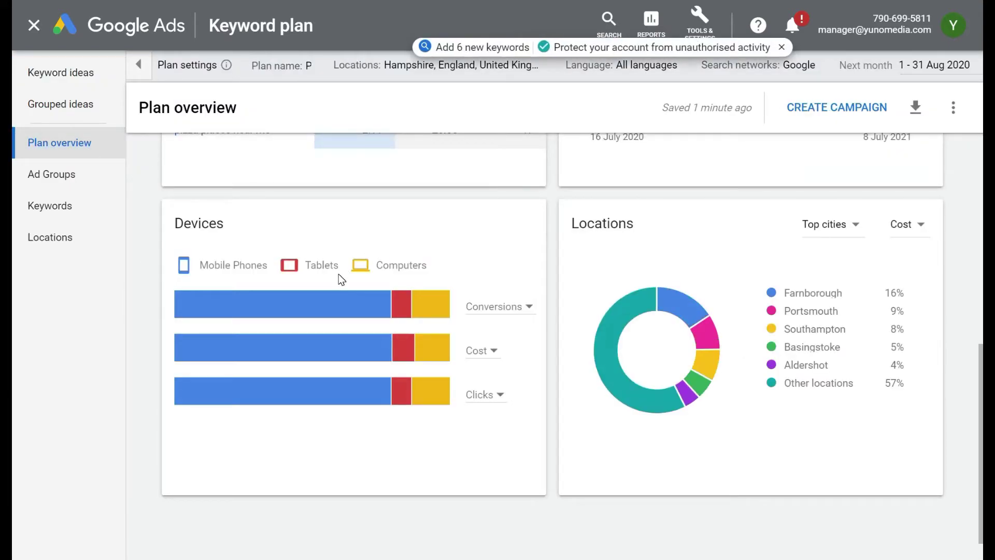
Review the 260-conversion, £780 forecast and its .csv/Google Sheets download options, then return to keyword ideas
scroll(338, 273, up, 10)
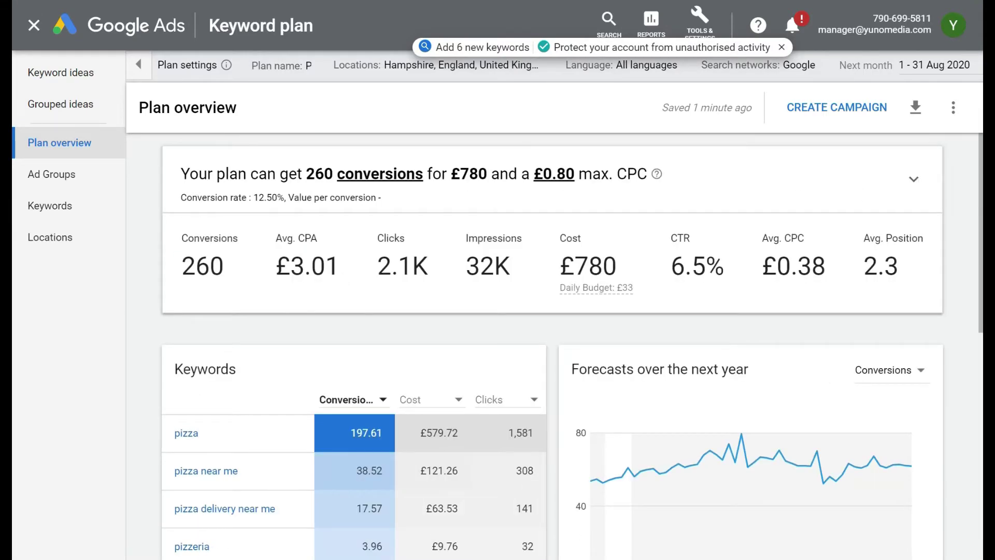
scroll(264, 437, down, 3)
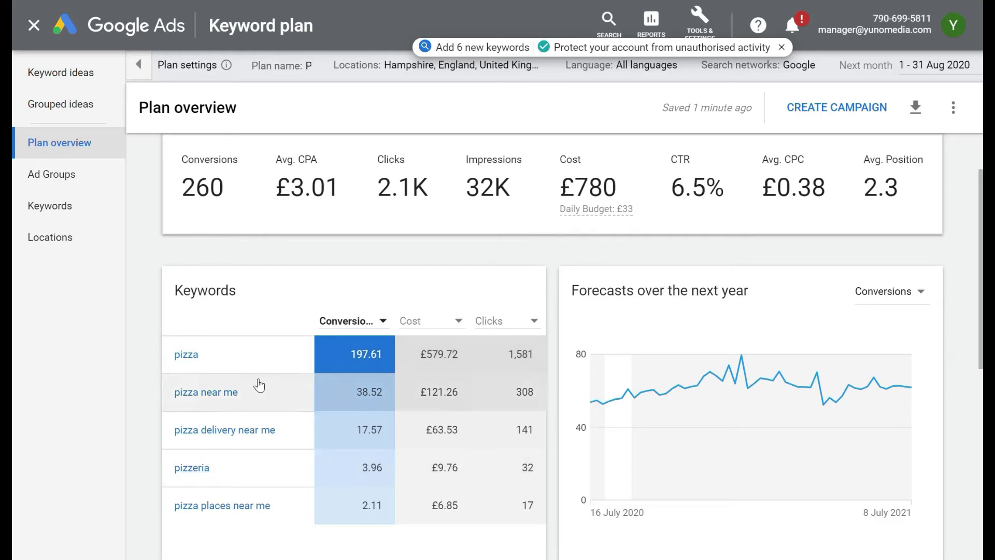
scroll(263, 363, up, 3)
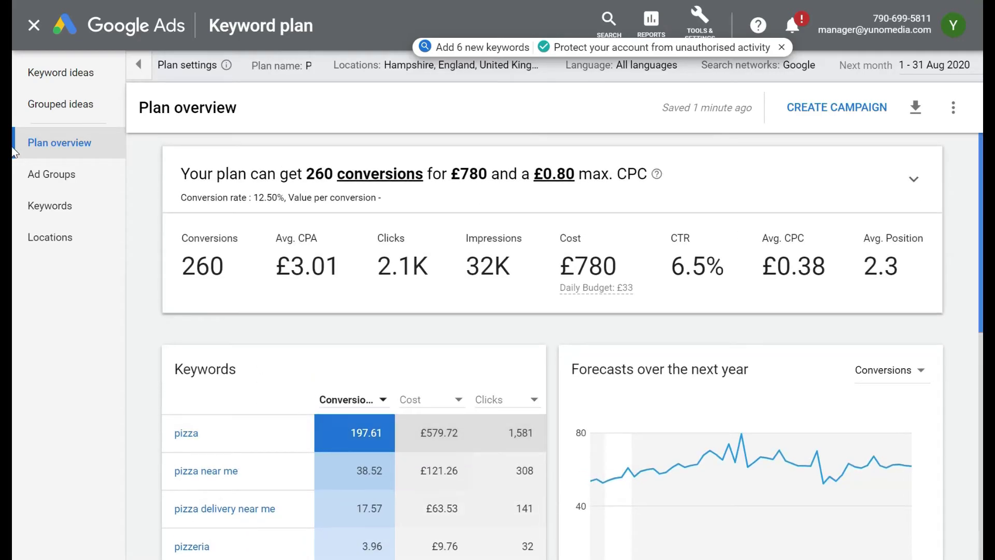
click(916, 108)
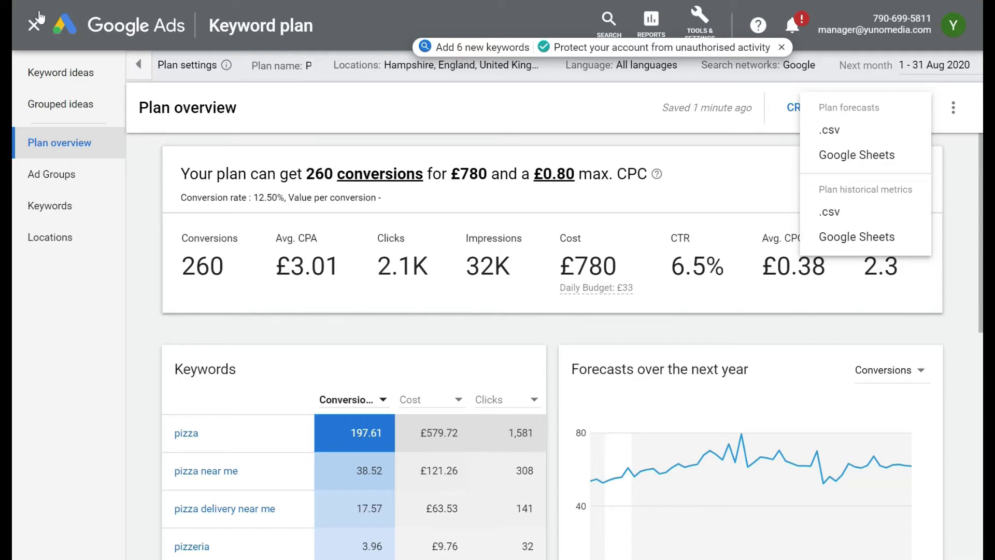
click(61, 73)
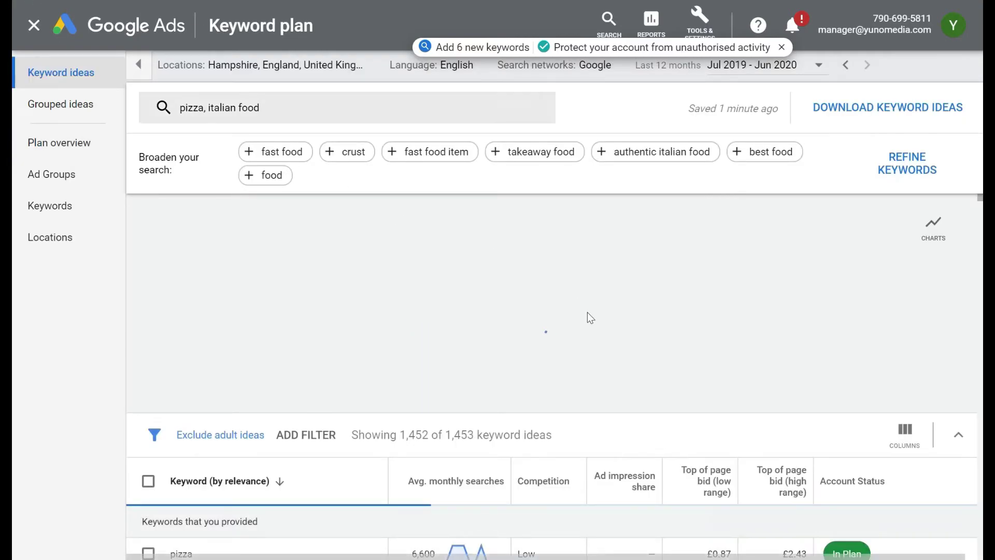
Remove 'italian food' from the seed keywords and get ideas for 'pizza' alone
scroll(682, 406, down, 5)
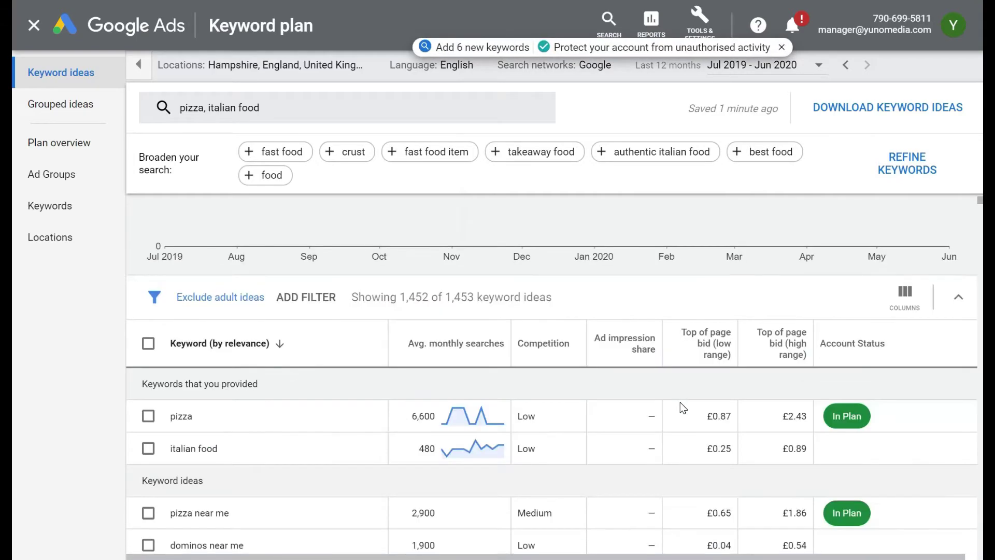
scroll(545, 430, up, 3)
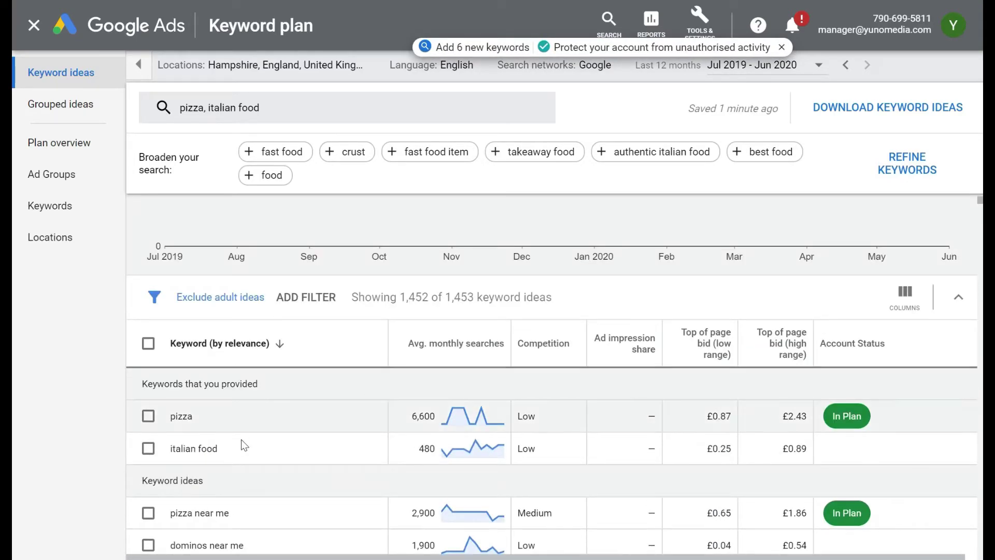
click(337, 107)
click(336, 189)
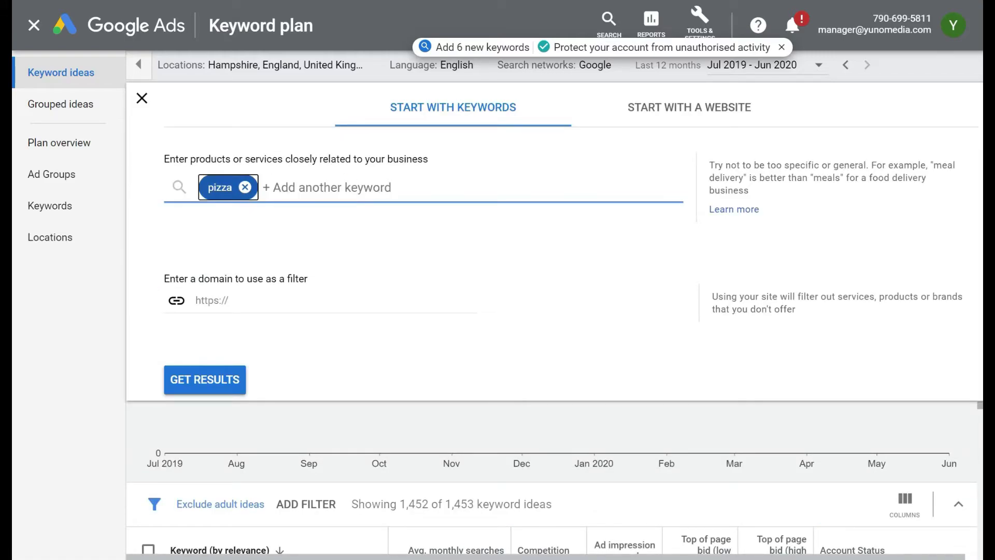
click(222, 383)
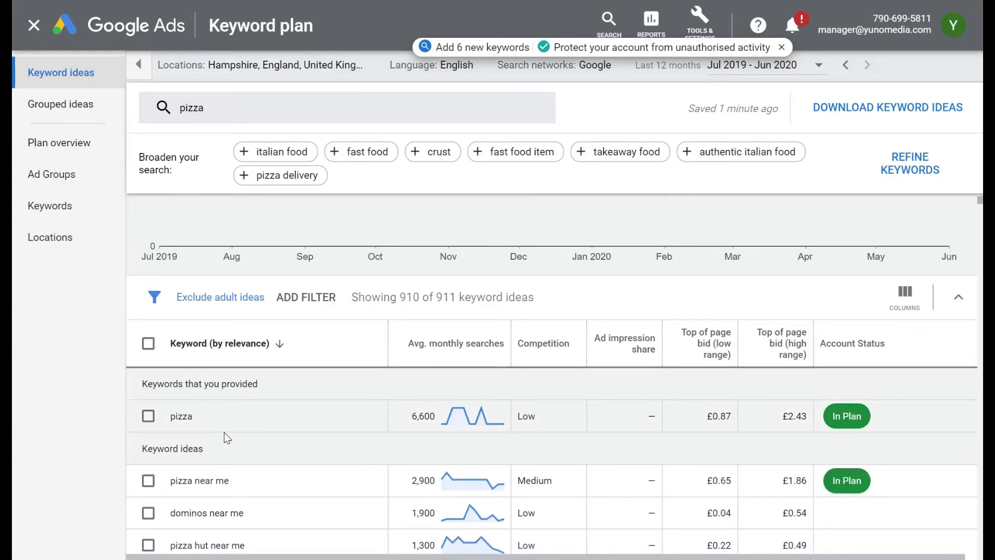
scroll(222, 438, down, 3)
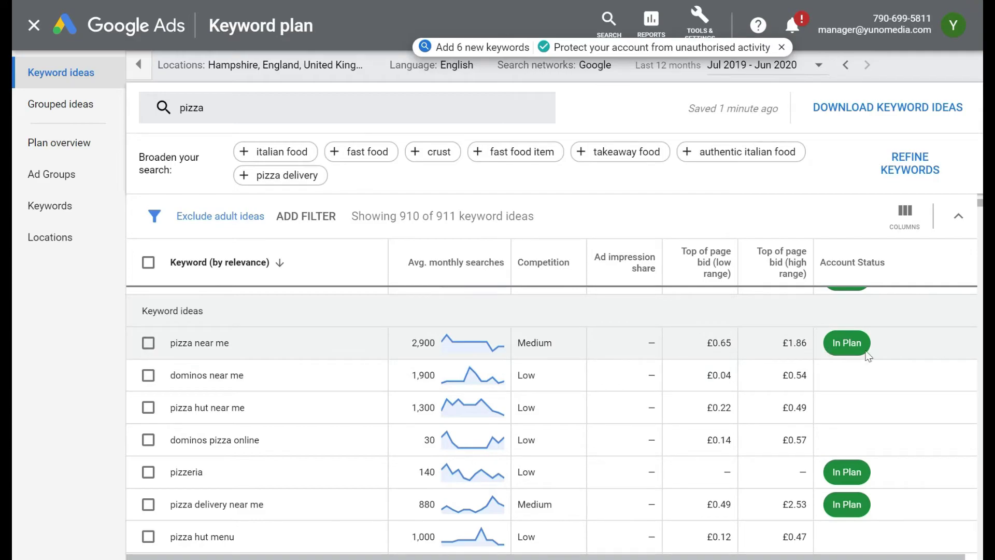
scroll(720, 398, up, 5)
scroll(720, 398, down, 2)
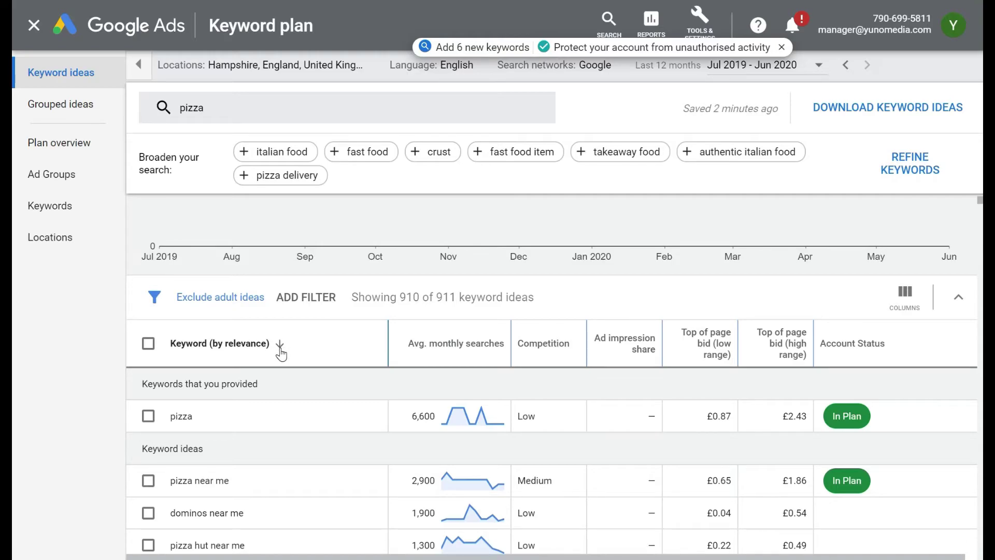
mouse_move(716, 343)
scroll(716, 332, down, 2)
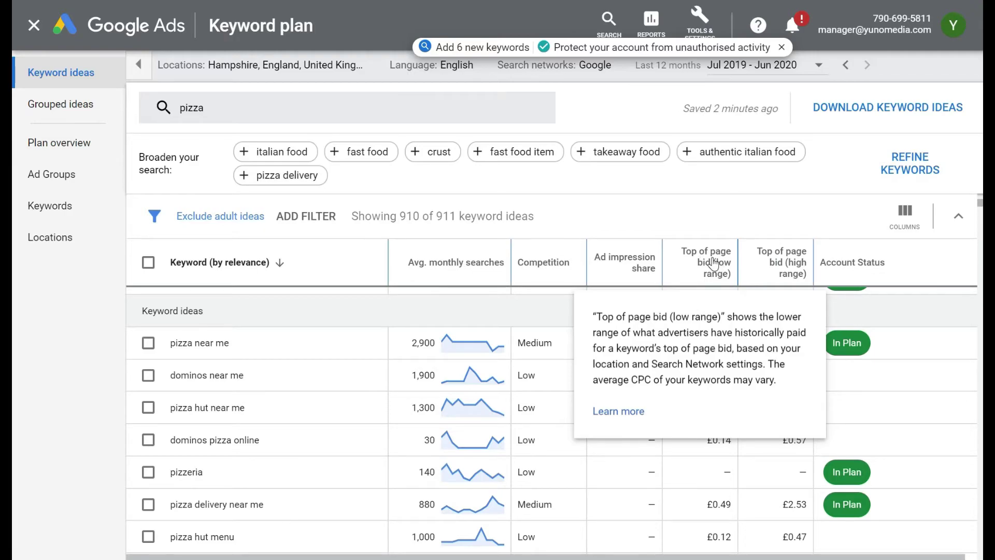
Try sorting by low-range top-of-page bid, then sort pizza ideas by average monthly searches, highest first
click(714, 263)
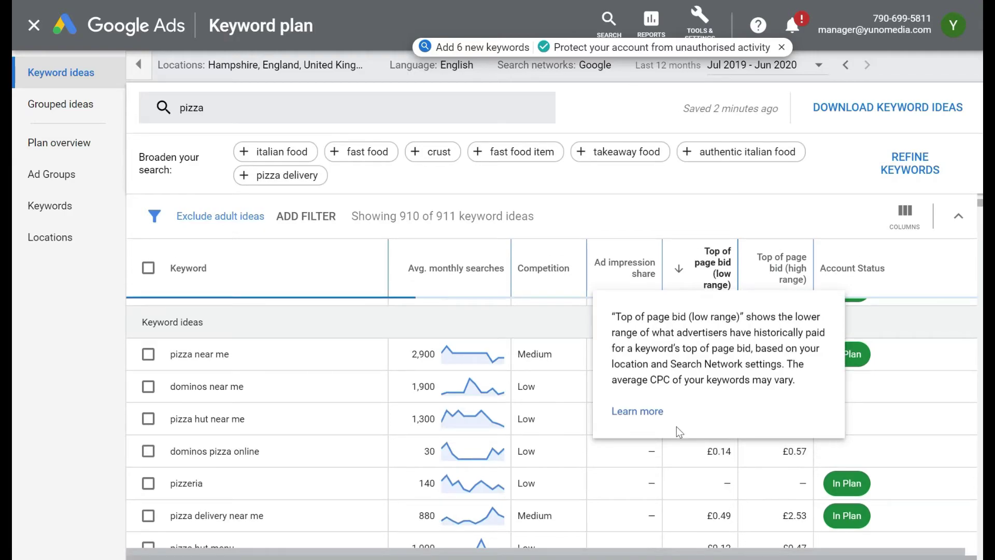
scroll(693, 396, up, 3)
scroll(694, 394, down, 3)
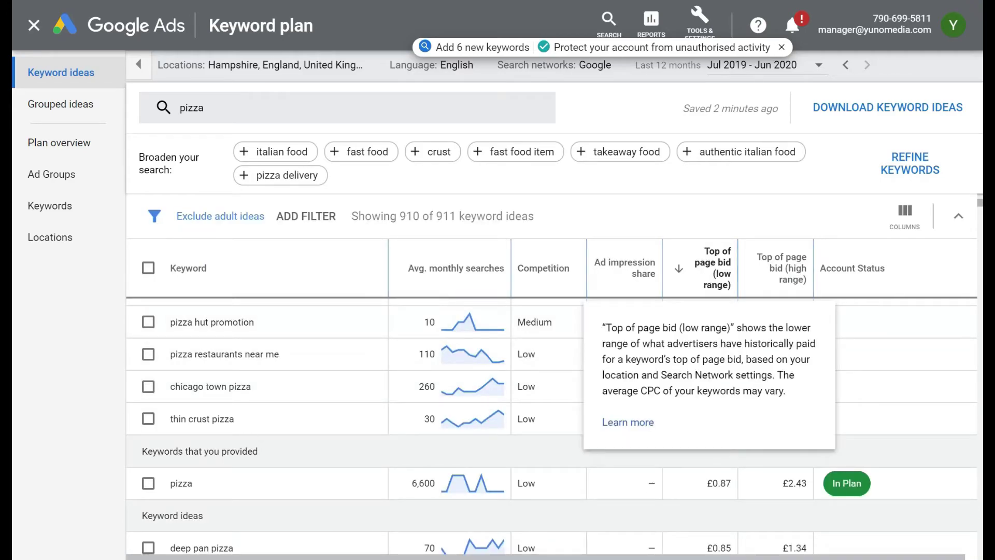
scroll(662, 368, up, 2)
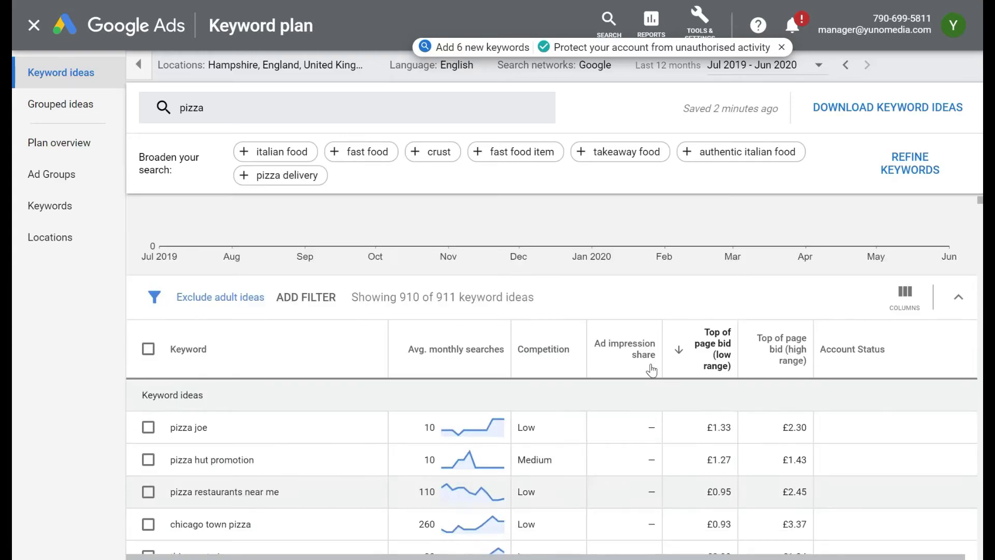
scroll(664, 365, down, 2)
scroll(663, 363, up, 2)
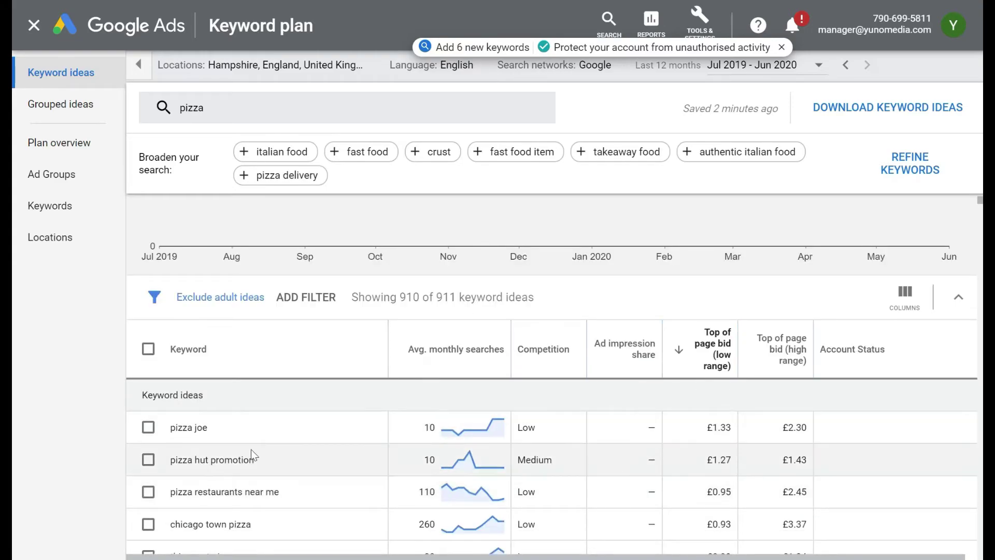
click(701, 351)
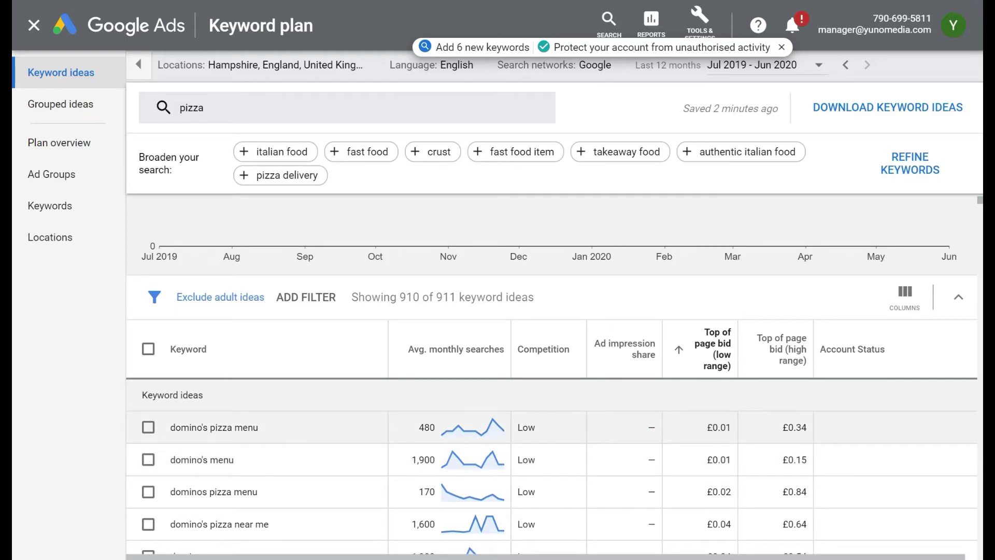
scroll(540, 433, down, 3)
scroll(315, 400, down, 3)
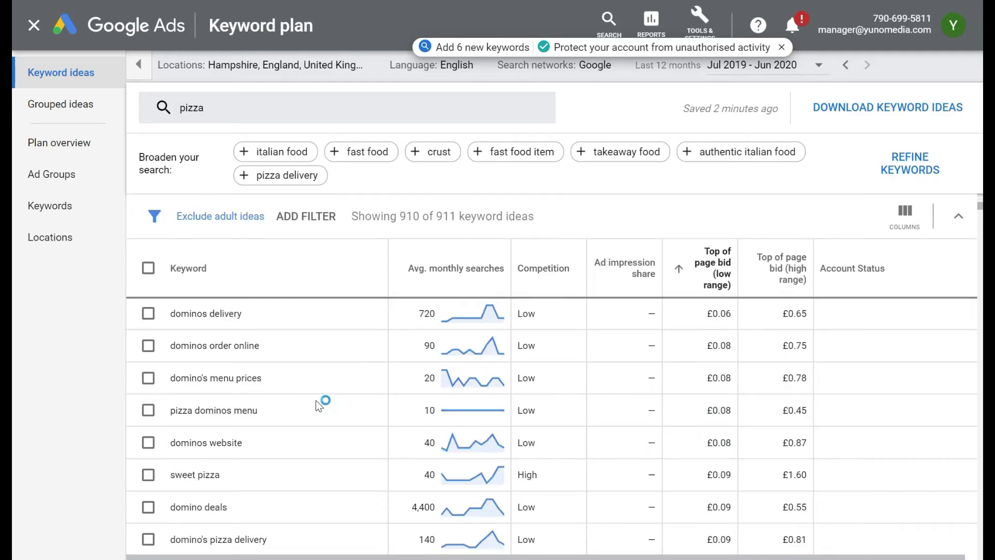
scroll(333, 522, down, 10)
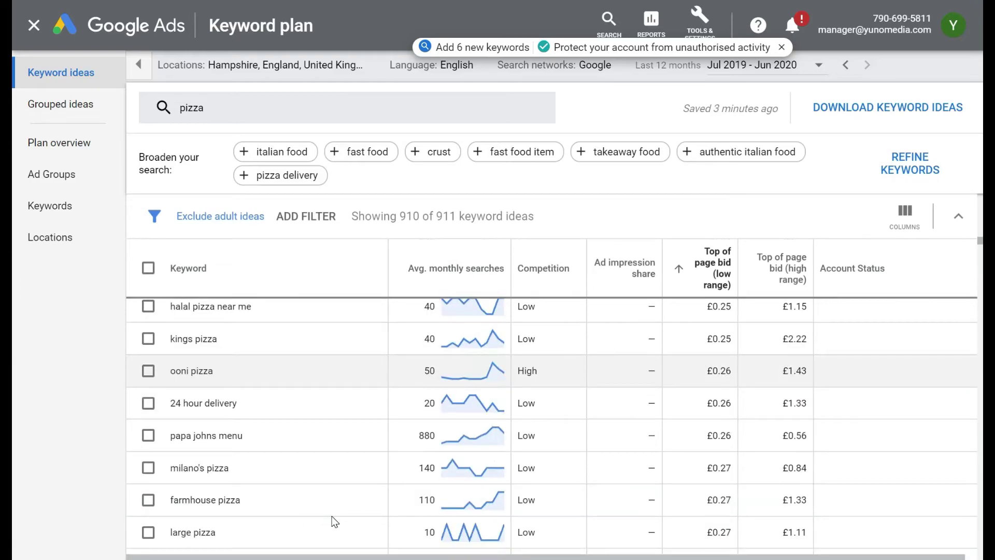
scroll(486, 411, up, 15)
scroll(486, 411, down, 5)
scroll(486, 412, up, 3)
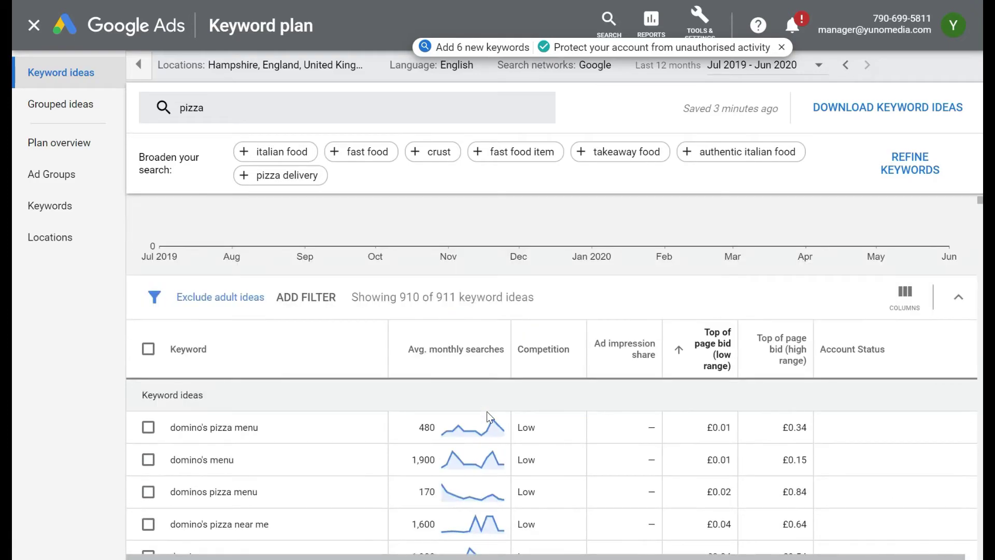
click(465, 350)
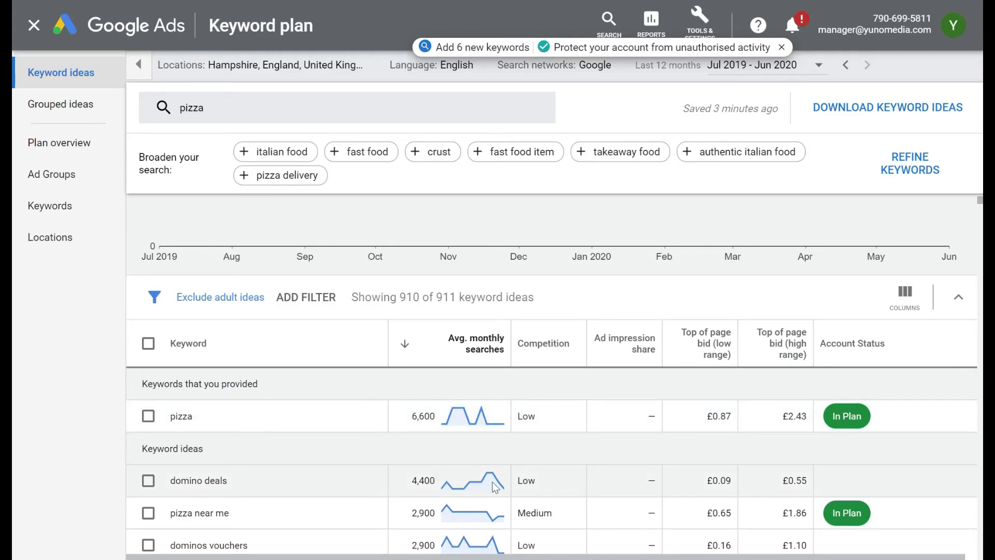
scroll(435, 480, down, 3)
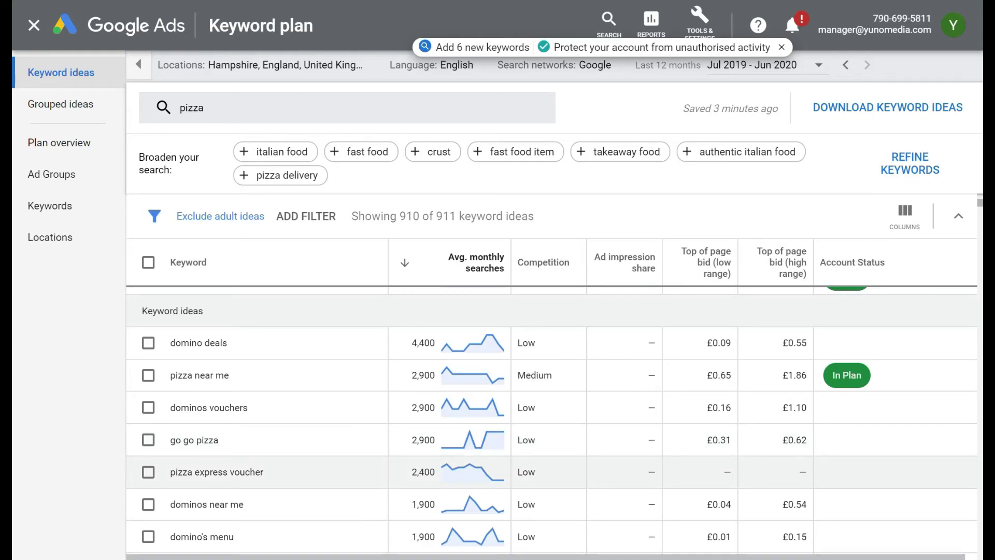
In Refine keywords, exclude the restaurant brand keywords (Domino's, Pizza Hut, Papa John's, Pizza Express)
click(918, 175)
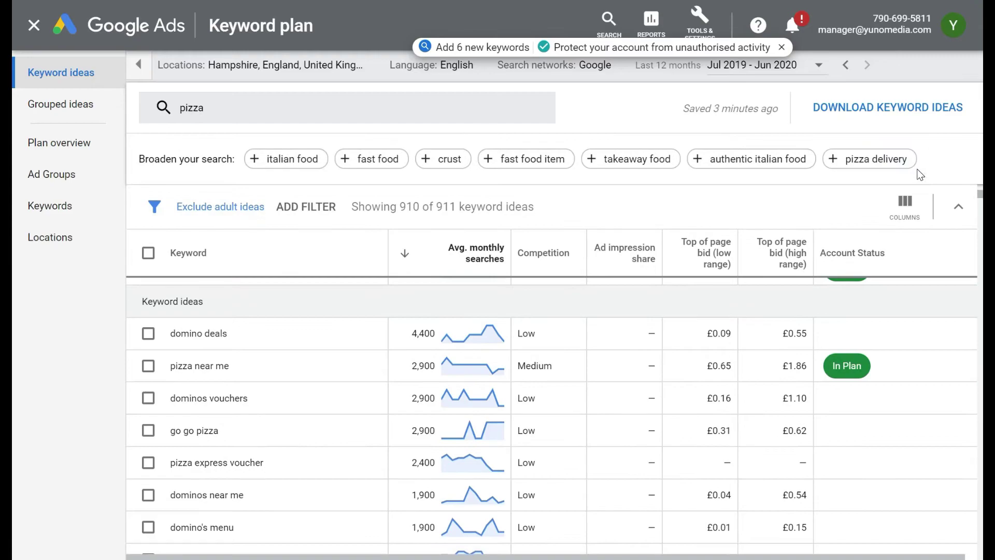
click(870, 286)
click(757, 384)
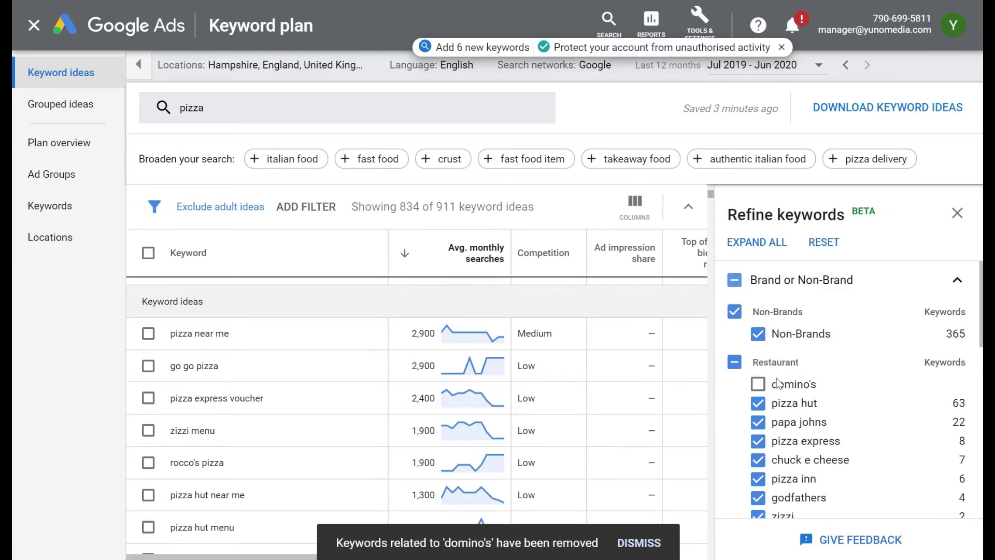
click(759, 408)
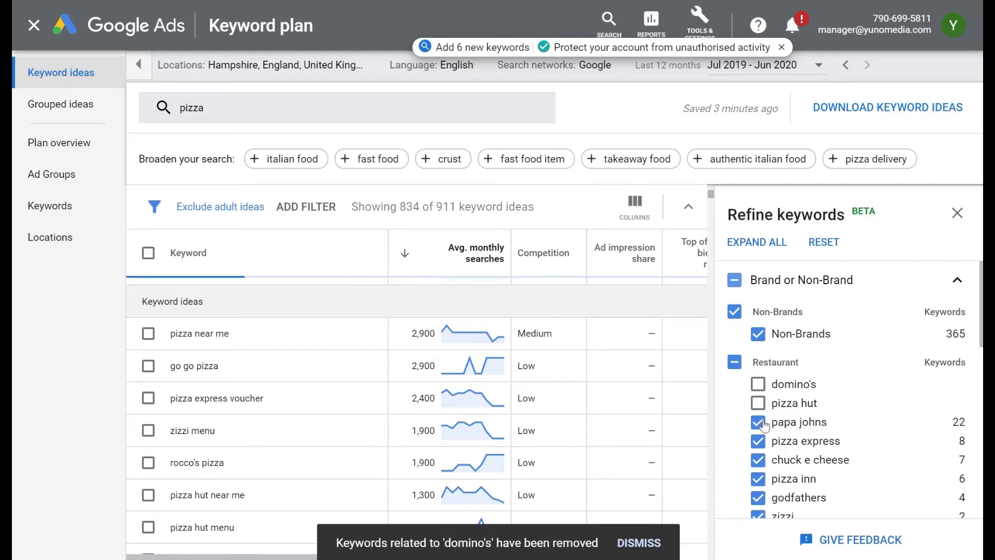
click(759, 424)
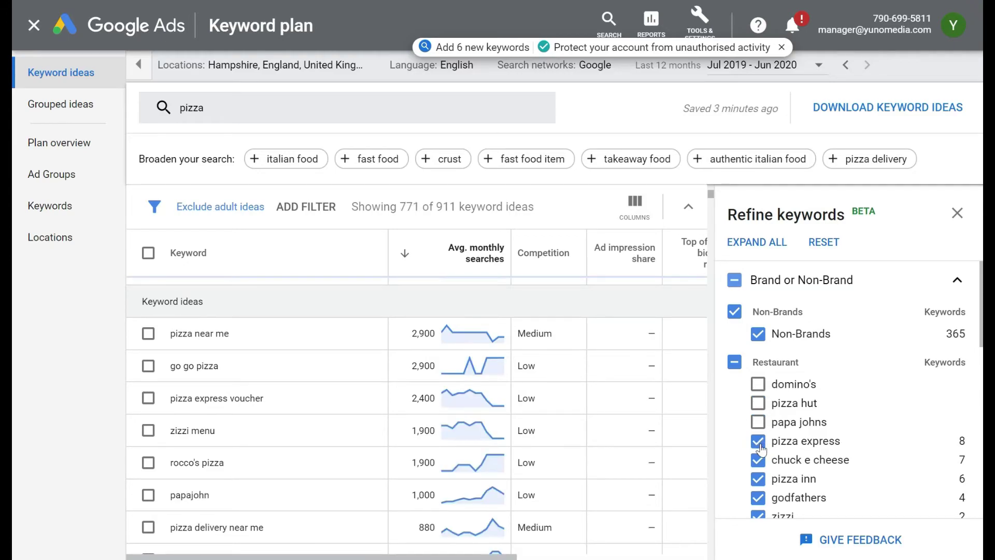
click(758, 442)
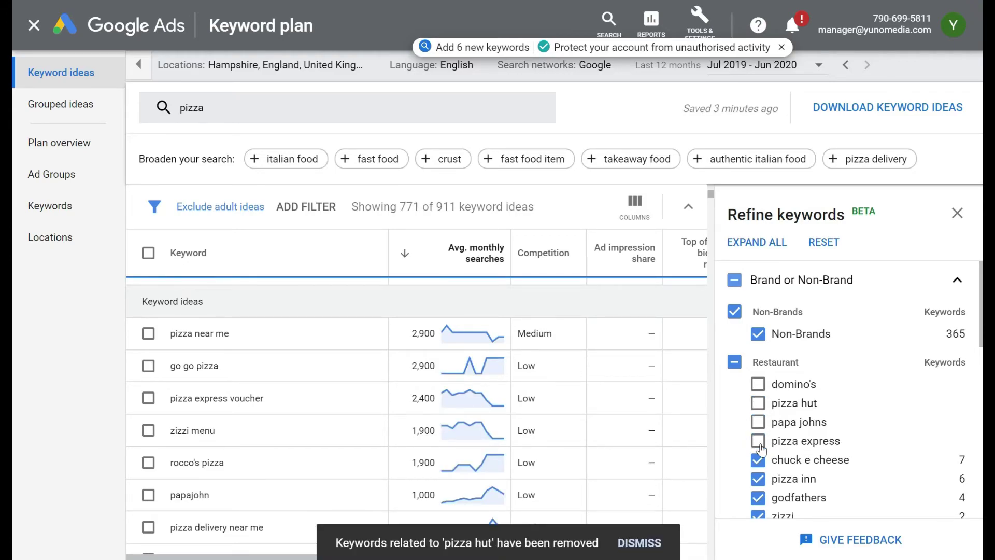
scroll(761, 448, down, 5)
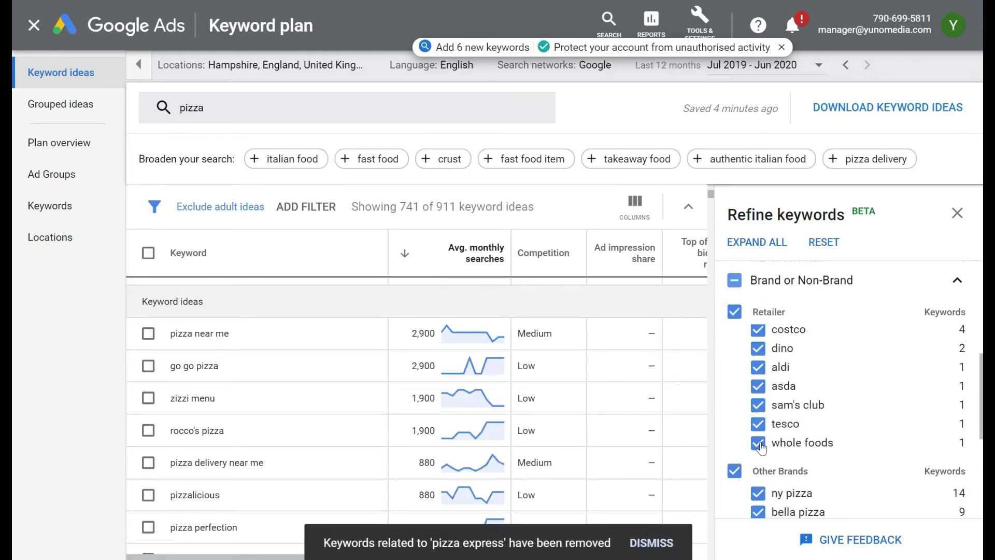
scroll(761, 447, up, 5)
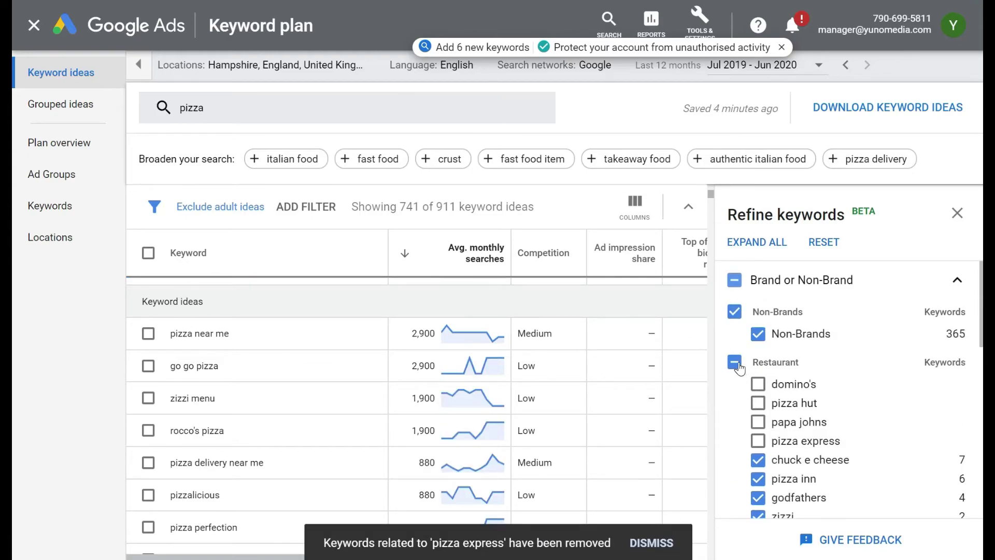
click(735, 363)
click(734, 363)
scroll(758, 422, down, 5)
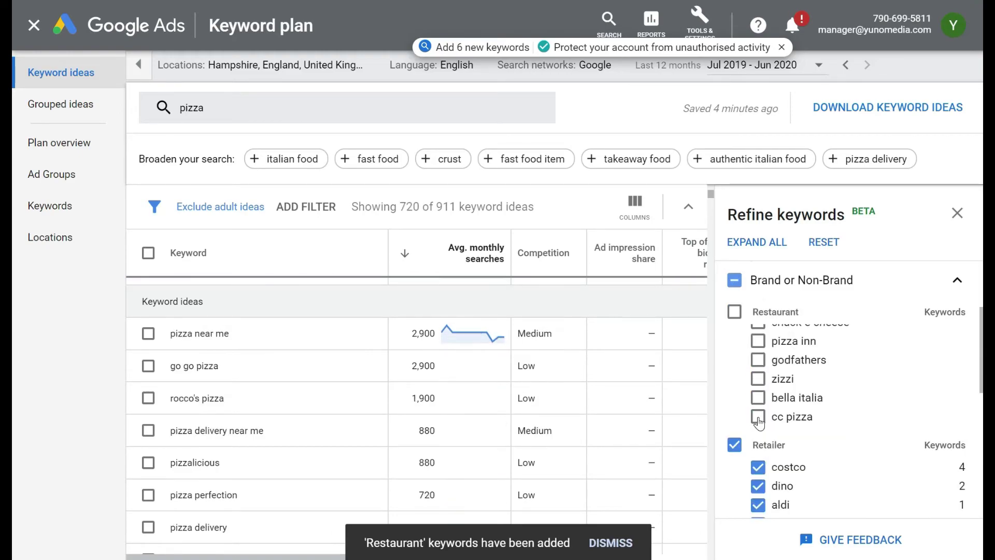
scroll(759, 427, up, 3)
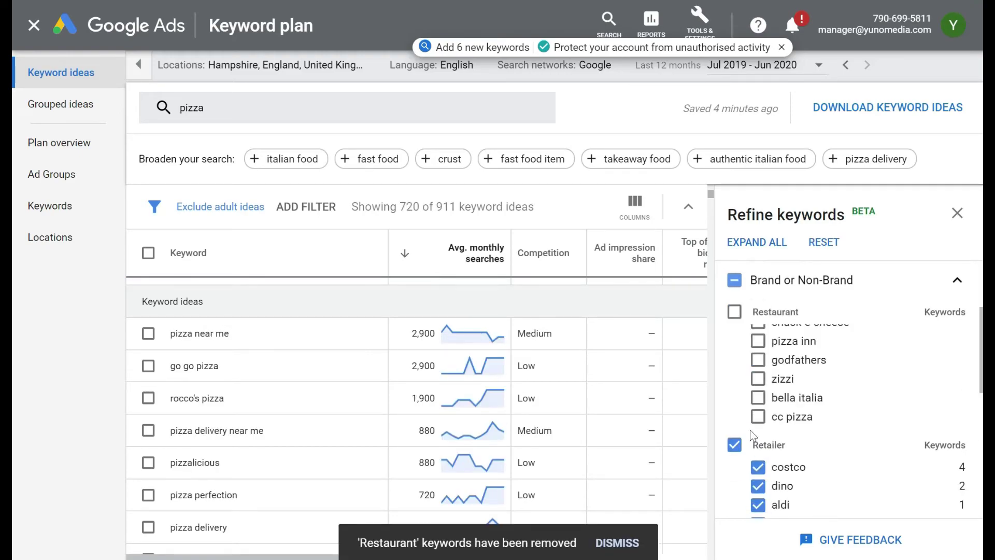
Exclude all Retailer and Other Brands keywords, leaving 366 non-brand ideas, and close the refinement panel
click(735, 446)
scroll(738, 450, down, 3)
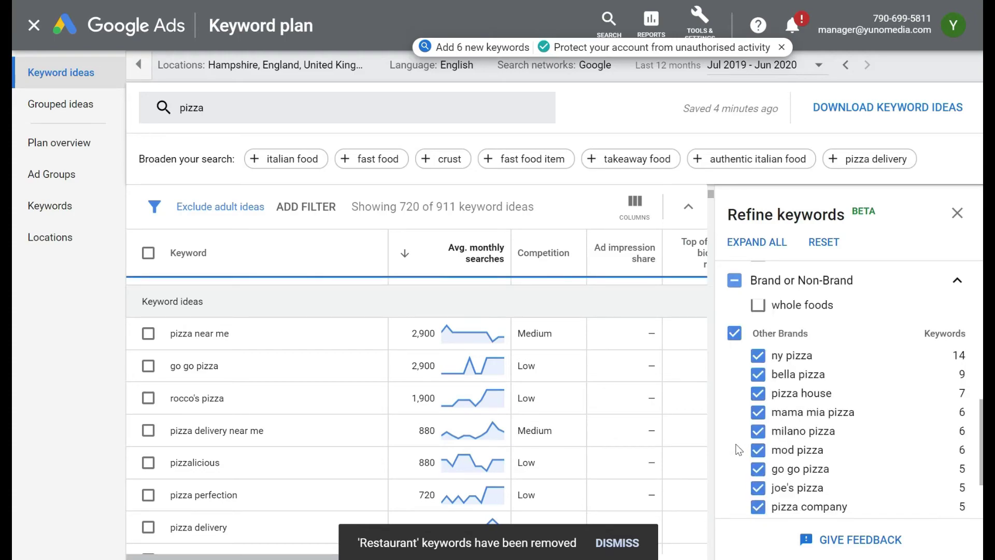
click(735, 333)
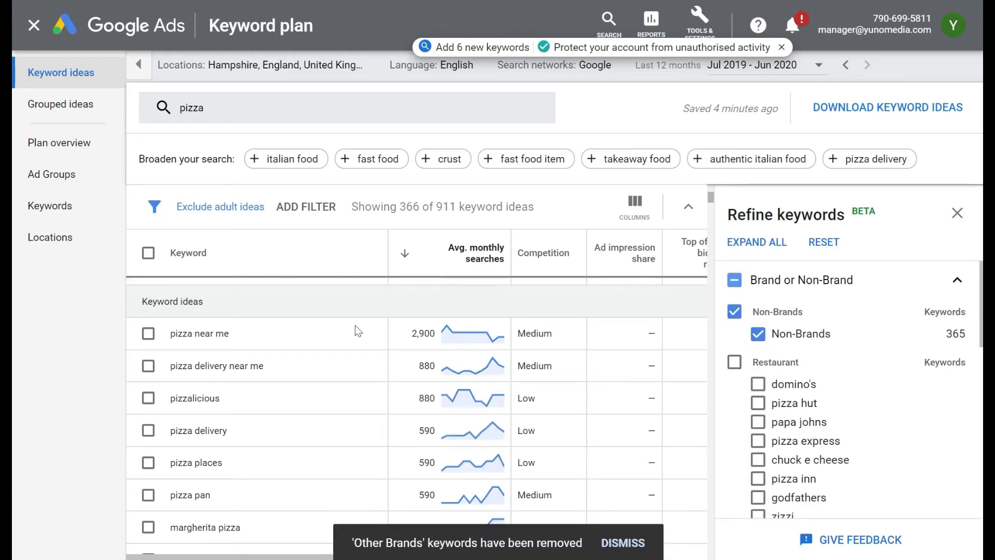
click(957, 213)
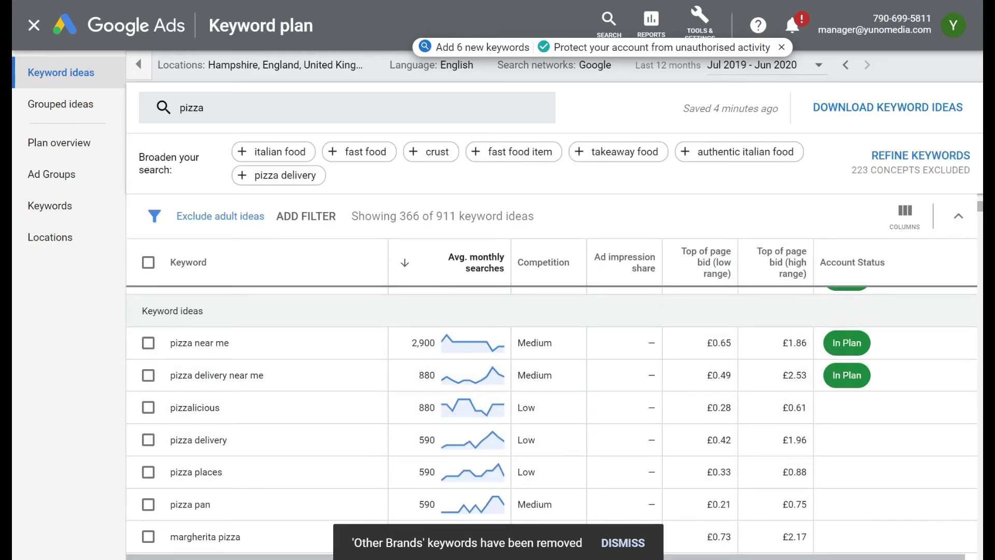
Tick pizzalicious, pizza delivery, pizza places, pizza pan and margherita pizza for the plan
scroll(456, 363, up, 3)
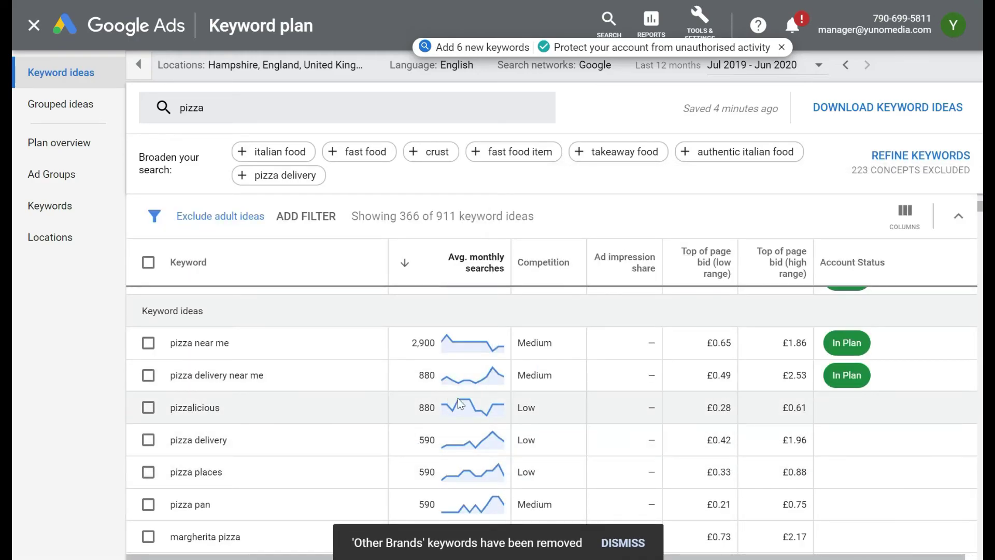
mouse_move(469, 405)
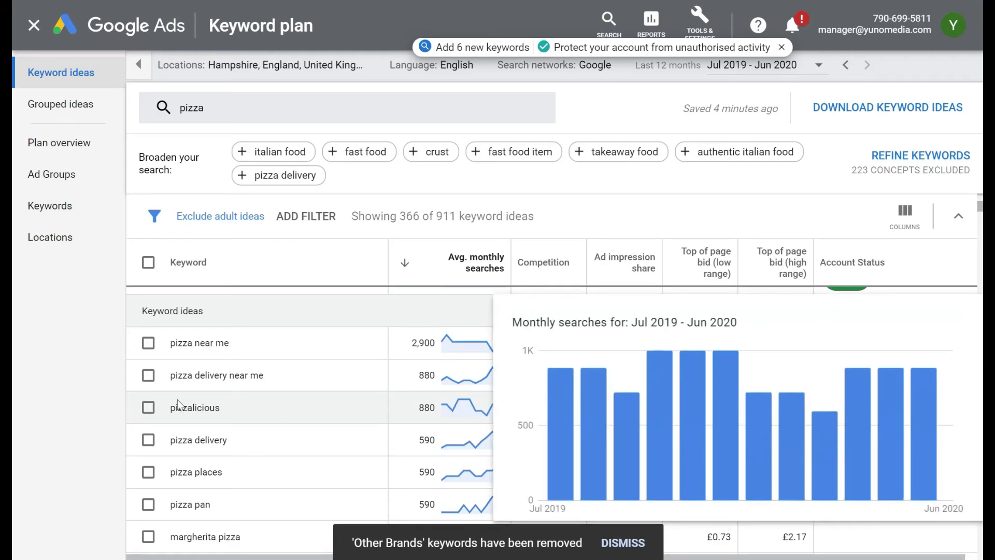
click(148, 407)
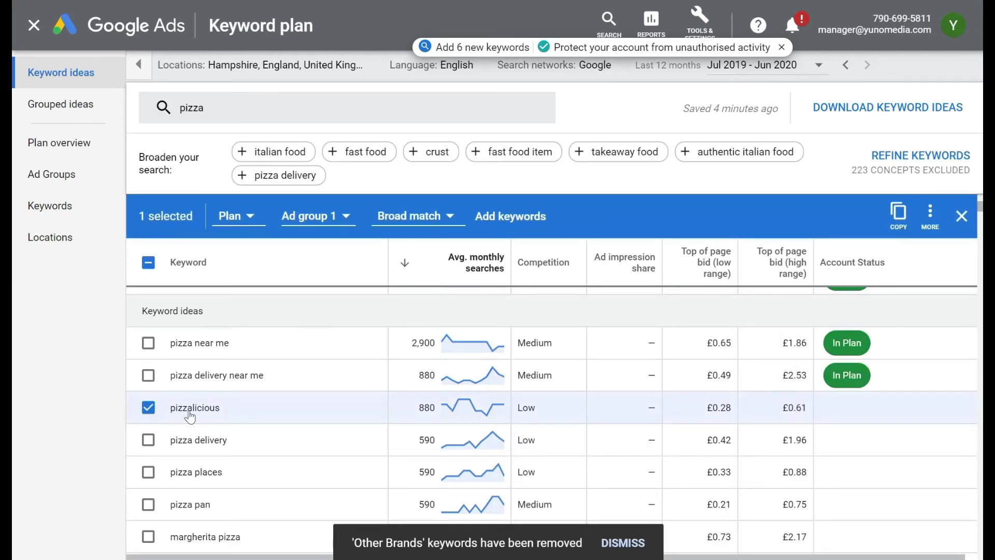
click(148, 439)
click(148, 472)
scroll(248, 421, down, 3)
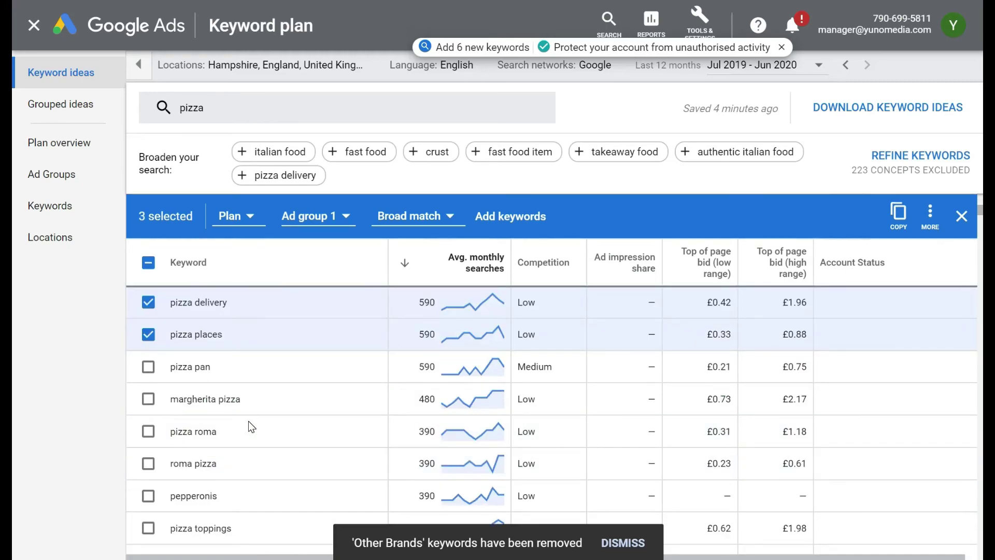
click(149, 369)
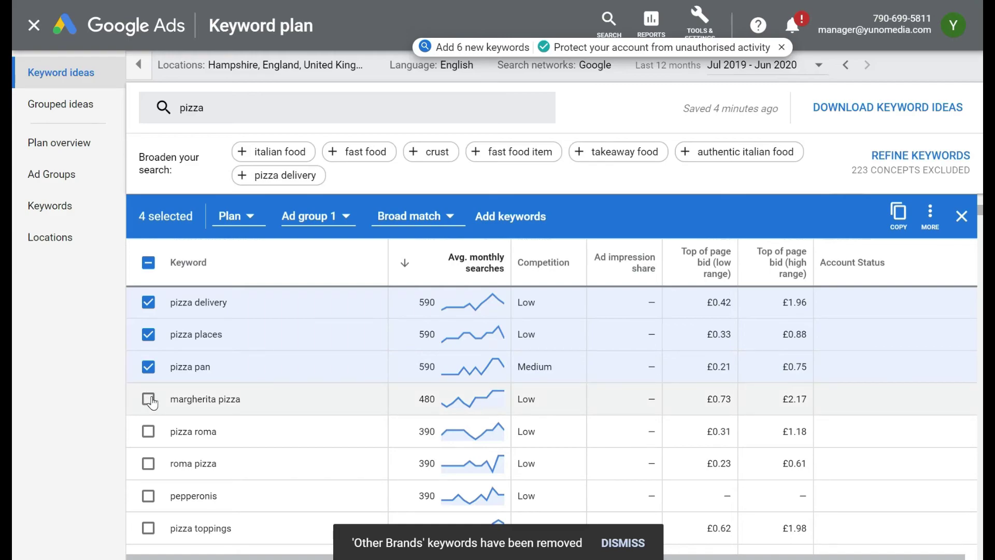
click(149, 400)
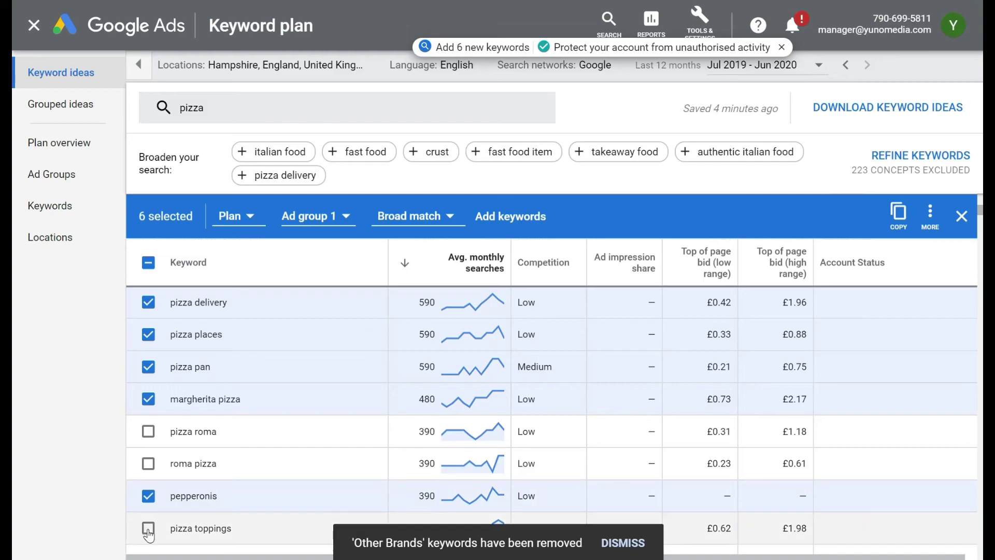
Tick vegan pizza, pizza takeaway, pizza deals, pizza restaurant and pizza shop near me
scroll(161, 466, down, 3)
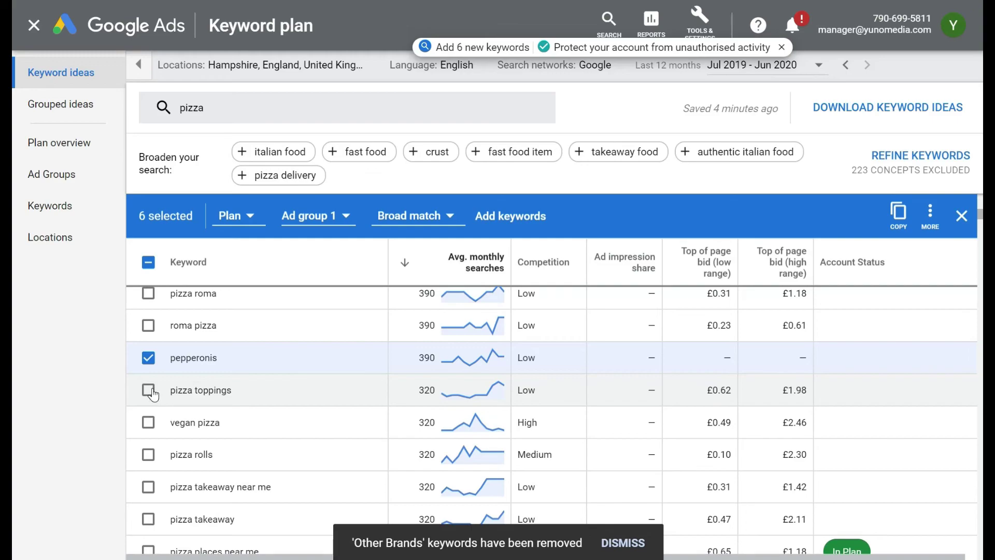
click(148, 424)
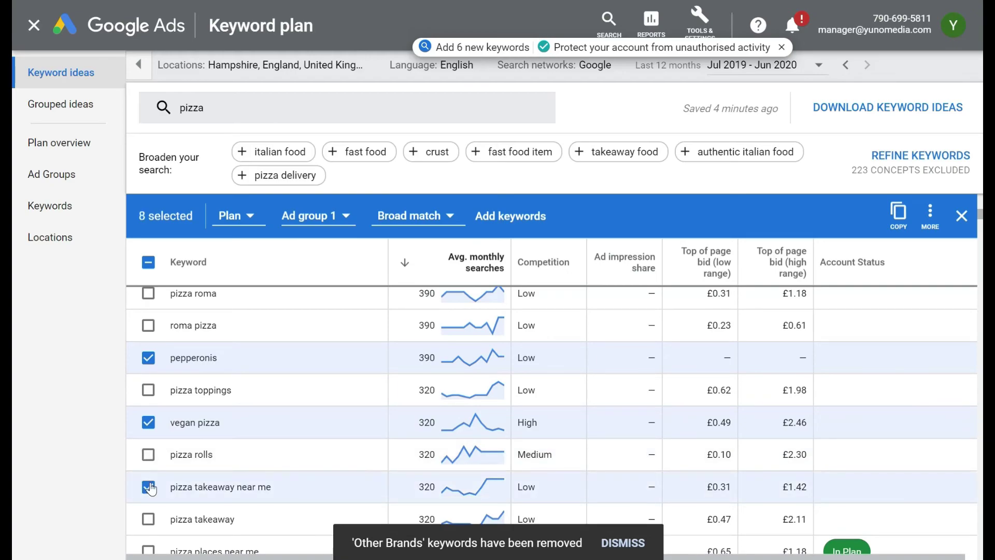
scroll(150, 488, down, 3)
click(148, 381)
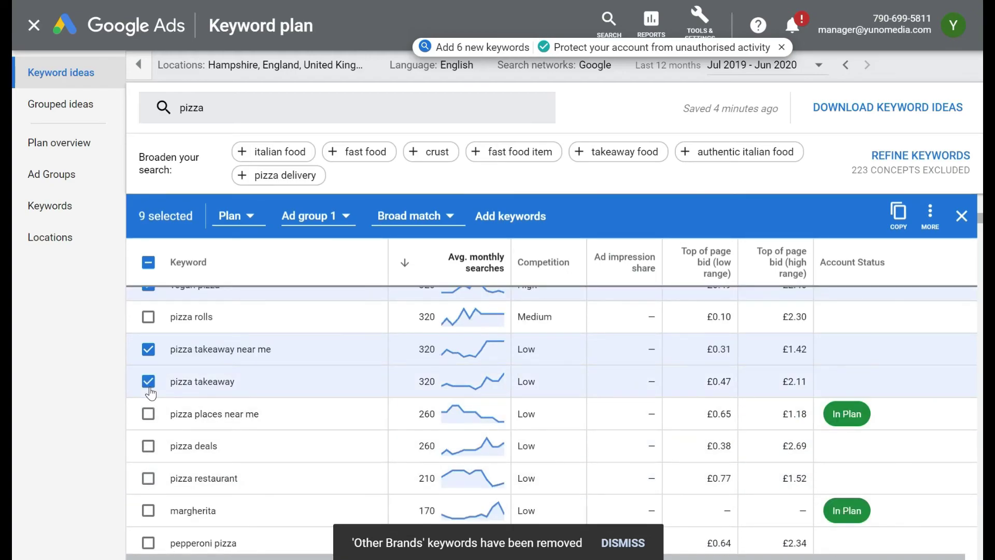
click(149, 447)
click(149, 479)
scroll(217, 450, down, 3)
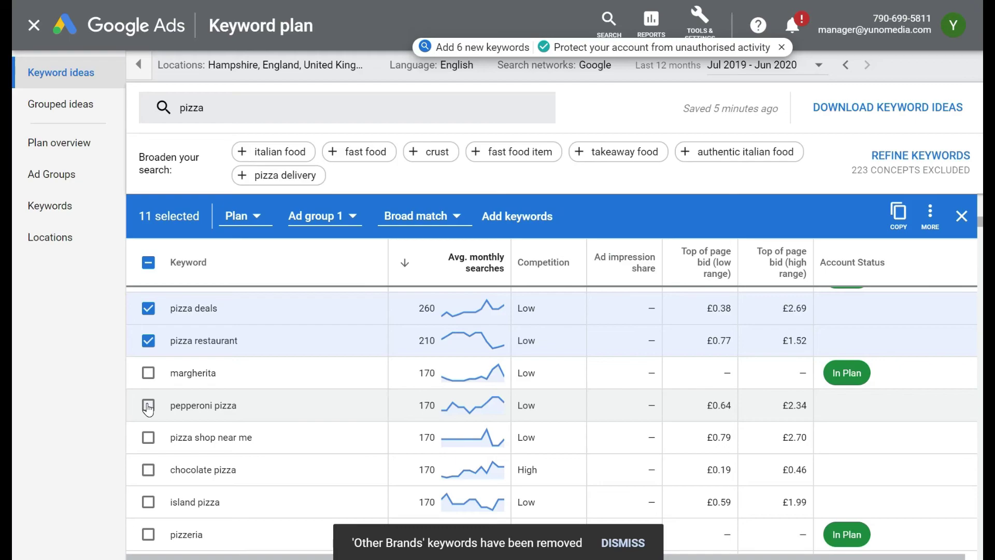
click(148, 440)
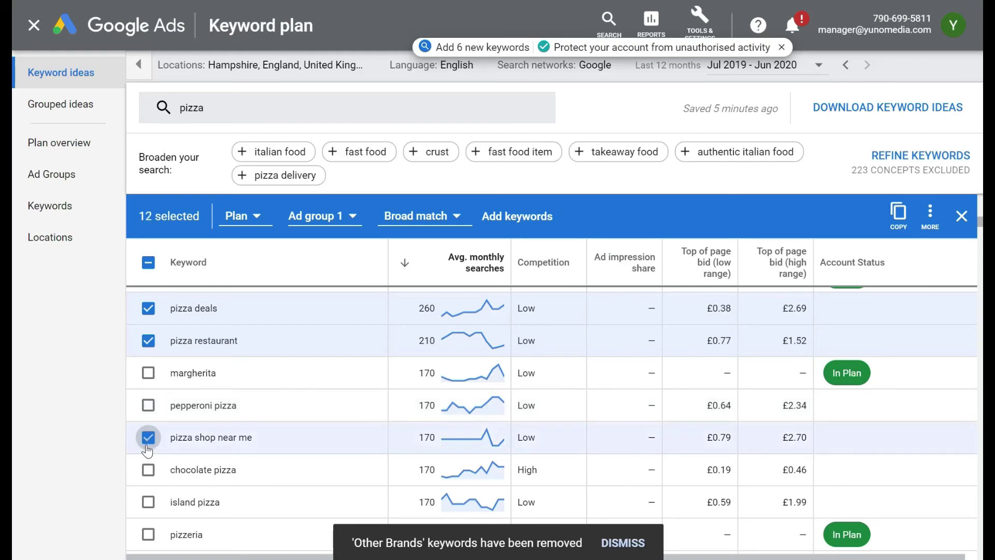
scroll(382, 394, up, 10)
scroll(510, 366, up, 3)
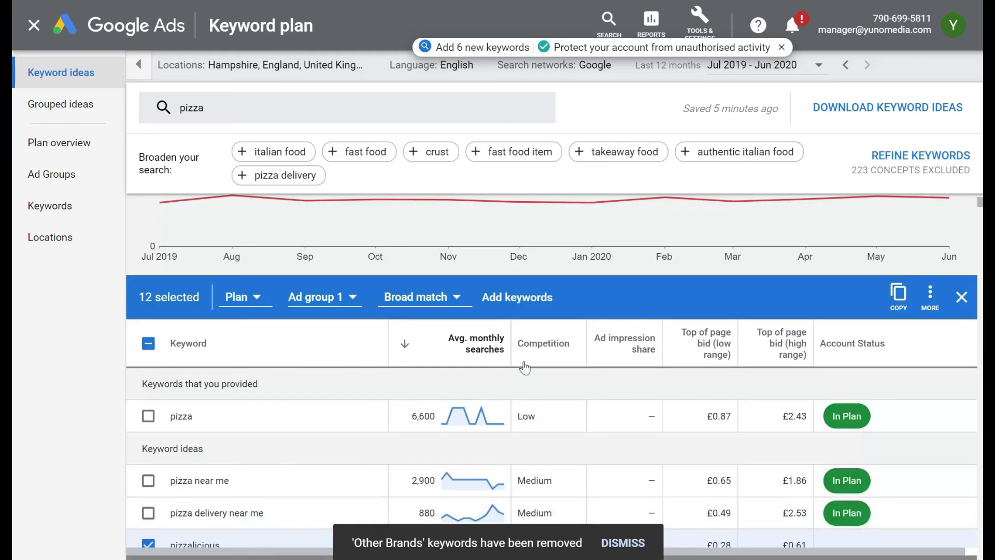
scroll(622, 269, down, 3)
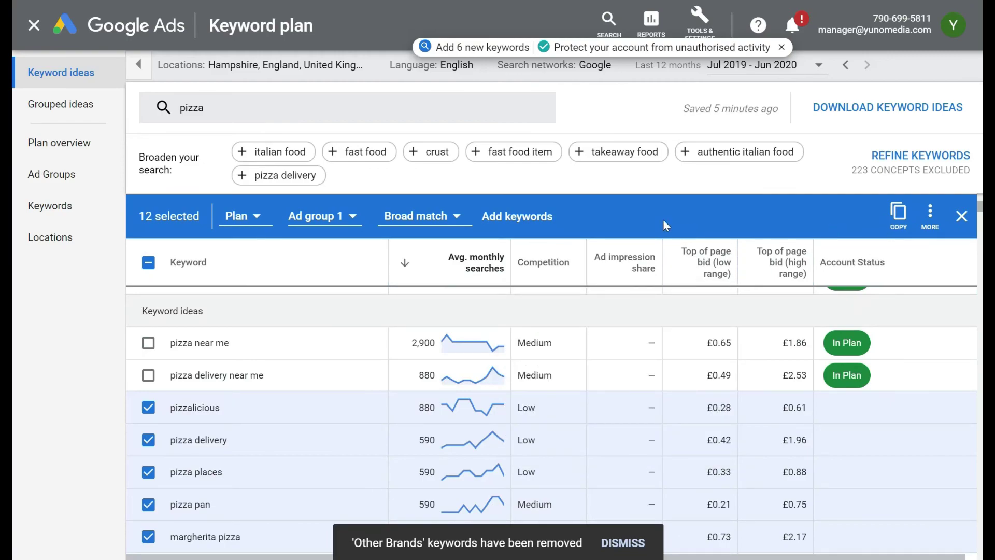
Add the twelve ticked ideas to the plan, then tick and add 'pizza rolls' as well
click(509, 217)
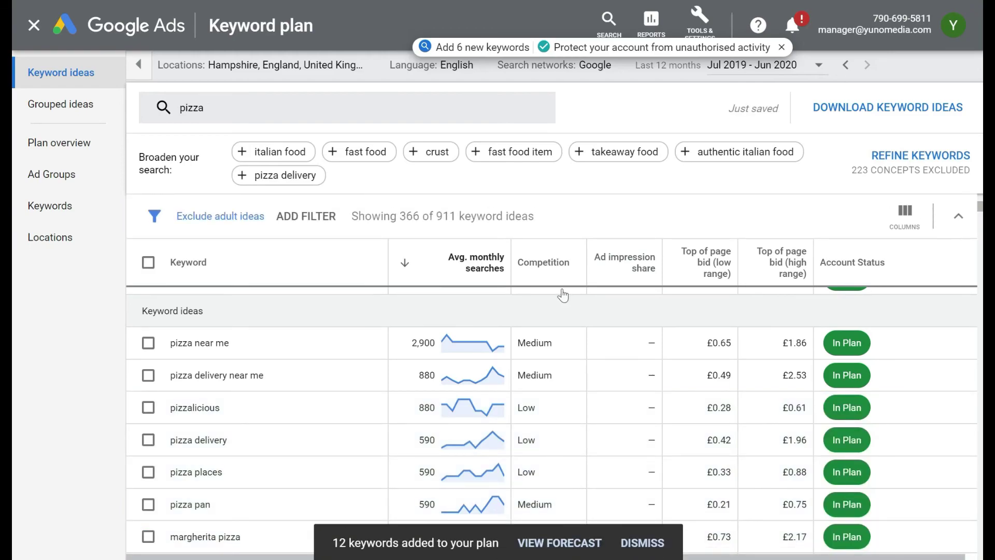
scroll(768, 379, up, 4)
scroll(769, 380, down, 3)
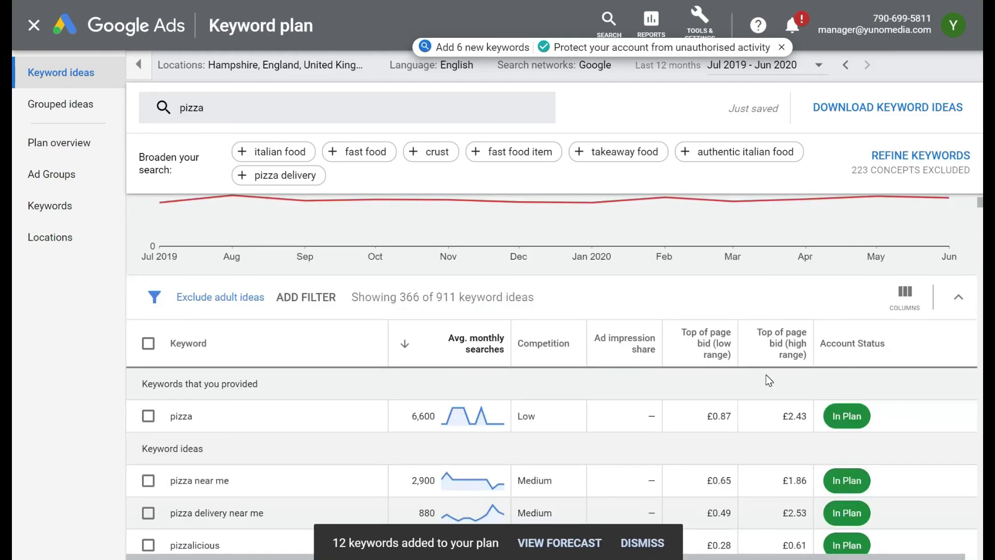
scroll(768, 380, down, 3)
scroll(611, 419, down, 3)
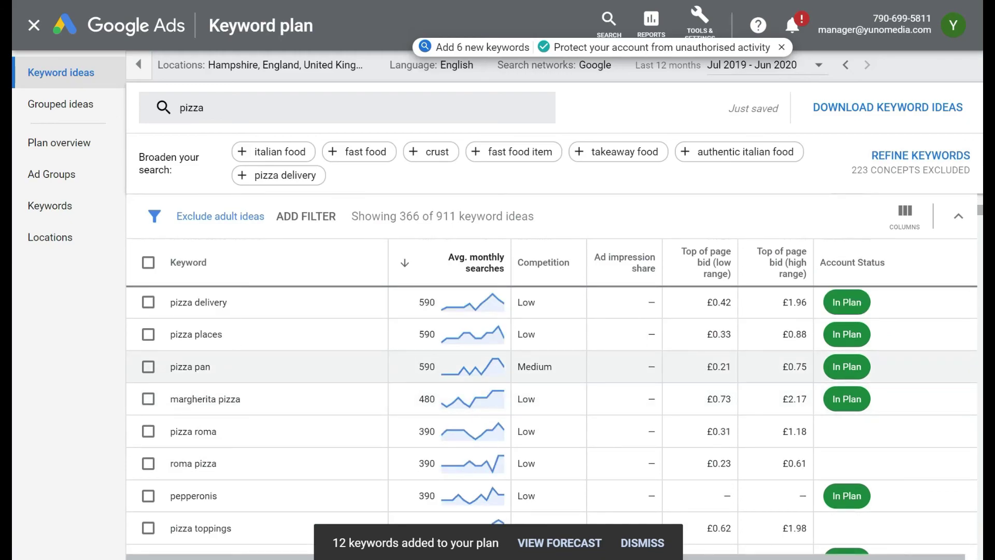
scroll(710, 366, down, 3)
scroll(710, 366, down, 3)
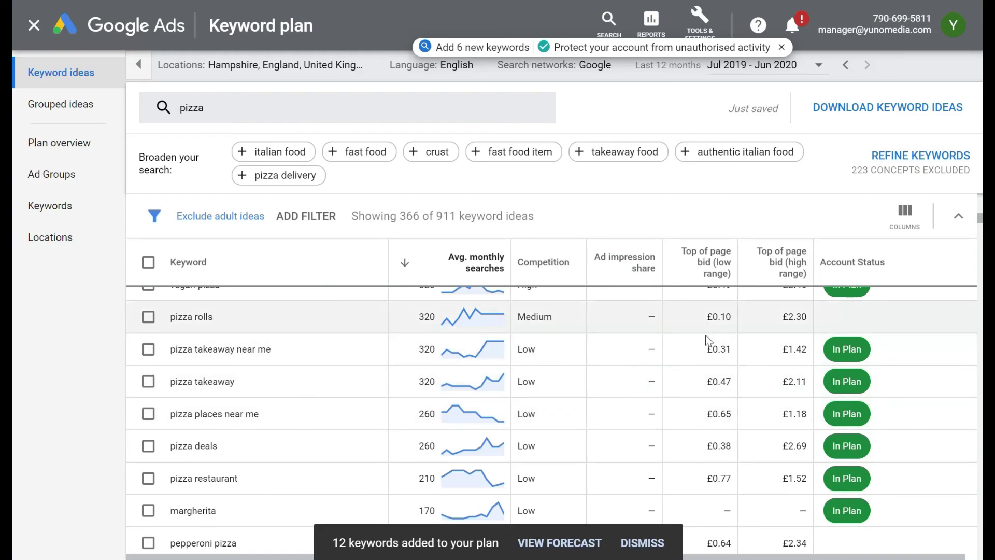
click(148, 316)
click(541, 216)
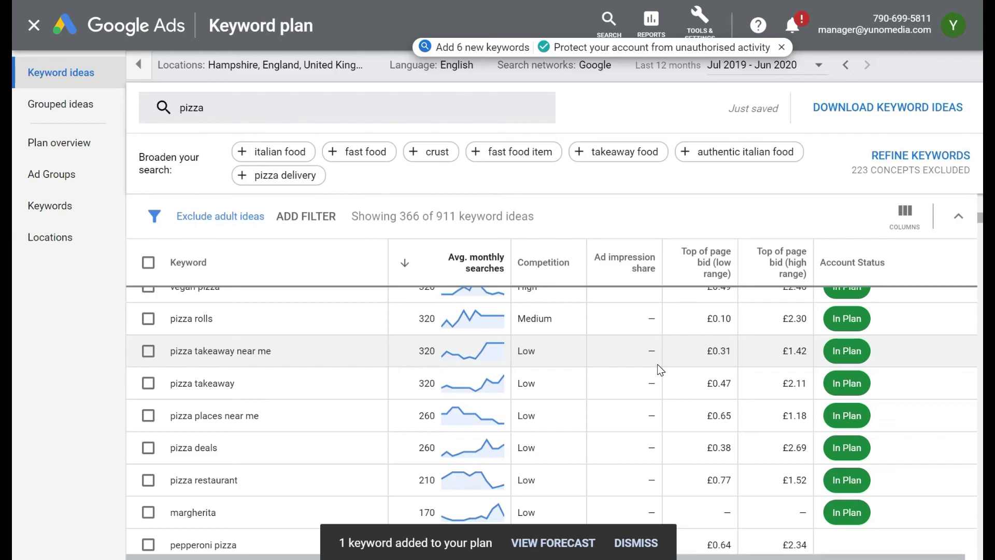
Show the Plan overview forecast of 340 conversions for £1K and reveal its download options
click(67, 147)
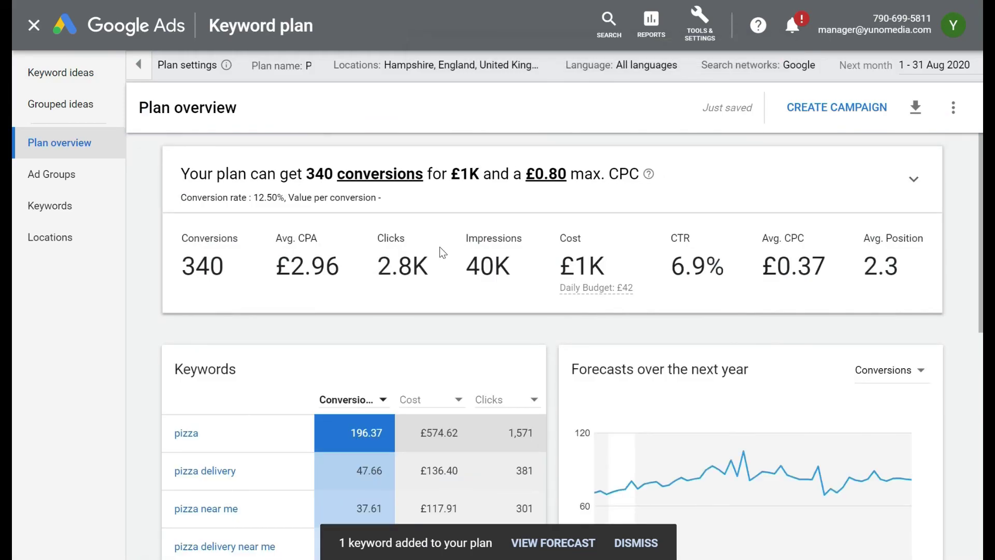
scroll(439, 249, down, 3)
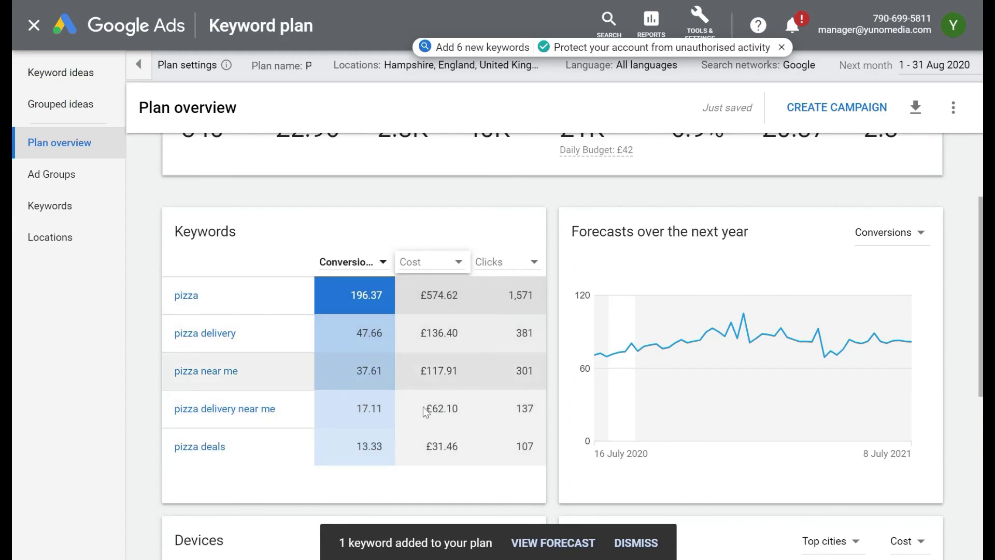
click(915, 107)
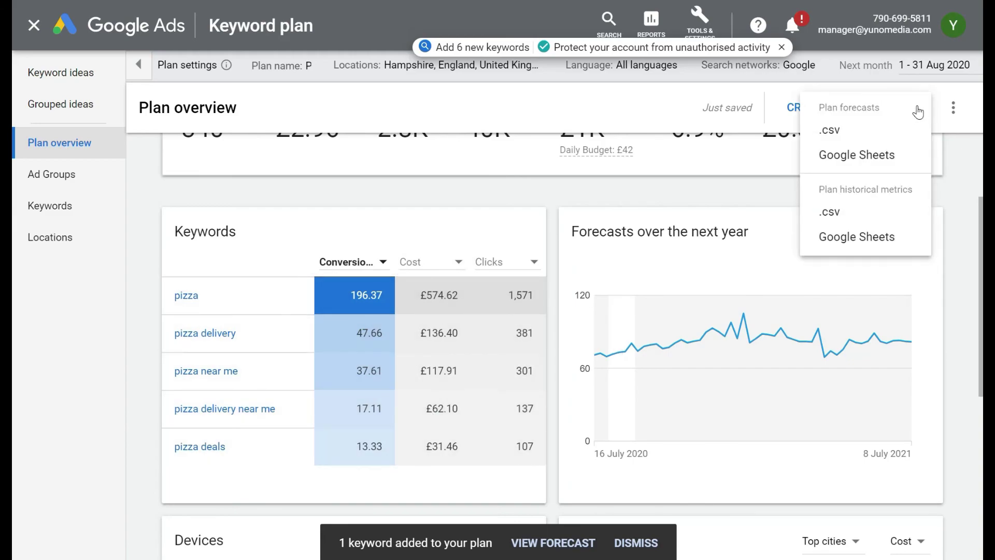